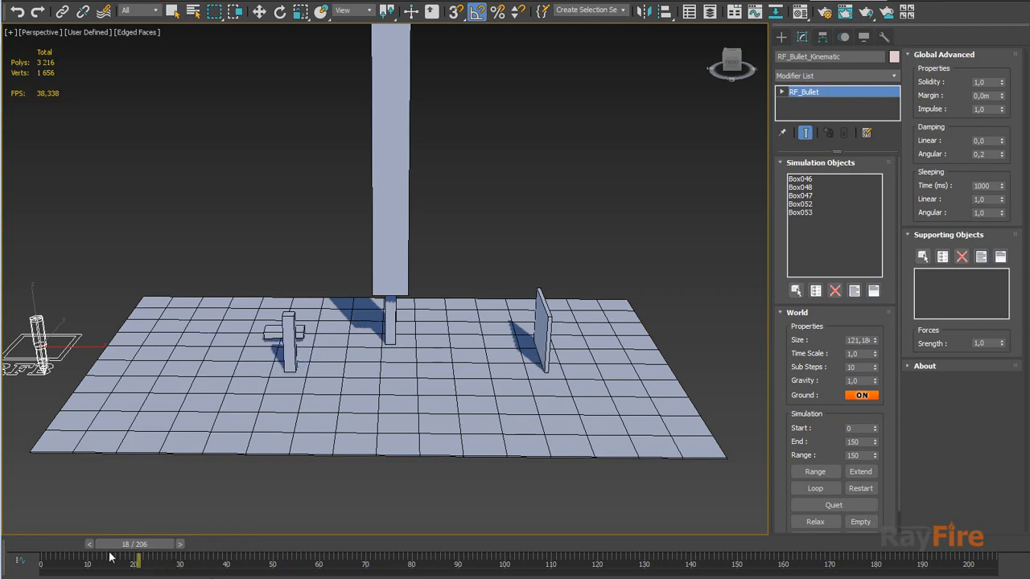
# Step: Review the small box's keyframed motion across the timeline and select the two posts and the wall in its path
pyautogui.moveTo(184, 560); pyautogui.dragTo(80, 553)
pyautogui.click(274, 310)
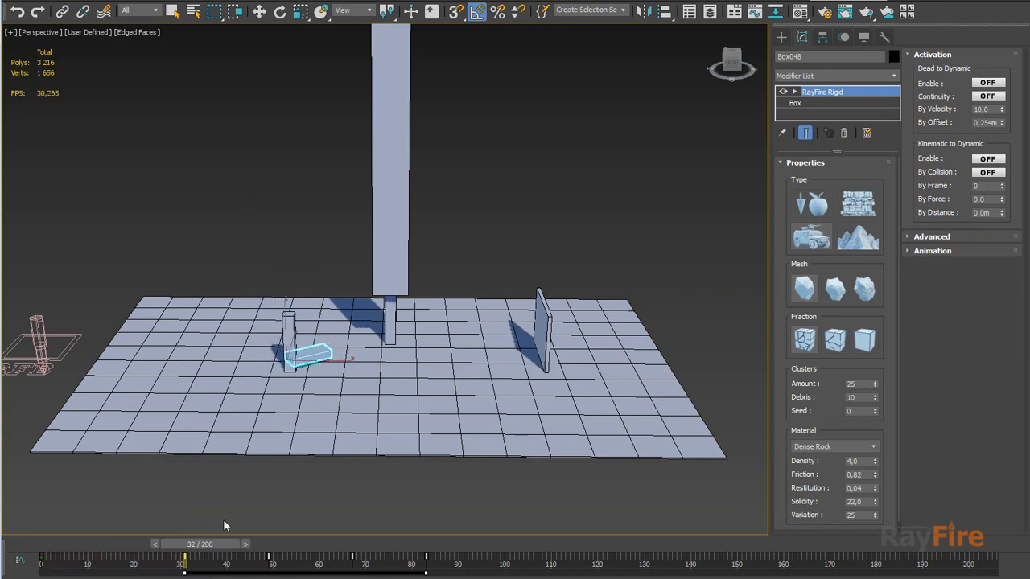
pyautogui.moveTo(261, 544); pyautogui.dragTo(101, 515)
pyautogui.click(293, 334)
pyautogui.keyDown('ctrl'); pyautogui.click(389, 314); pyautogui.keyUp('ctrl')
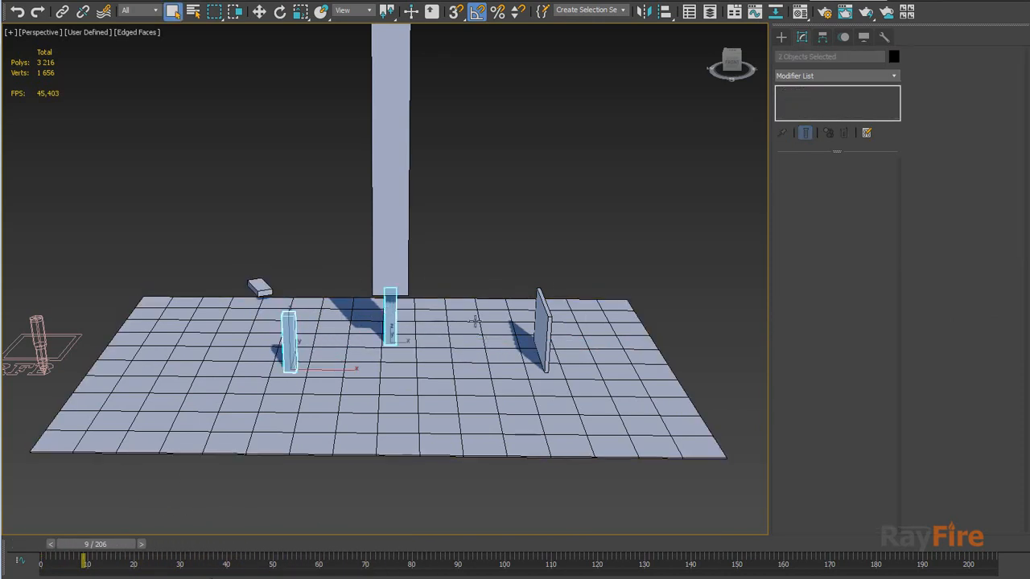
pyautogui.scroll(4, 534, 325)
pyautogui.moveTo(406, 357); pyautogui.dragTo(558, 363, button='middle')
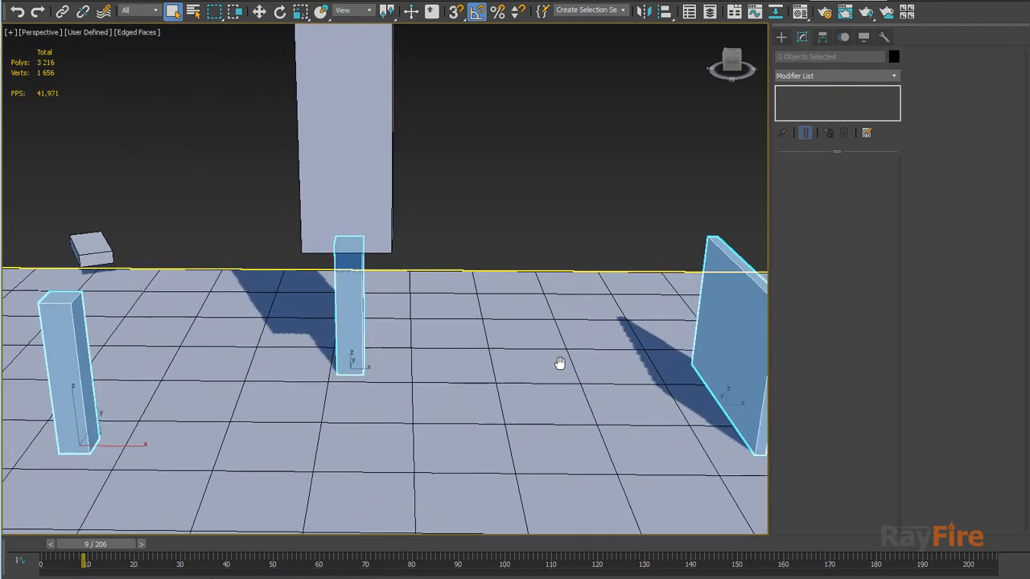
pyautogui.scroll(-2, 556, 363)
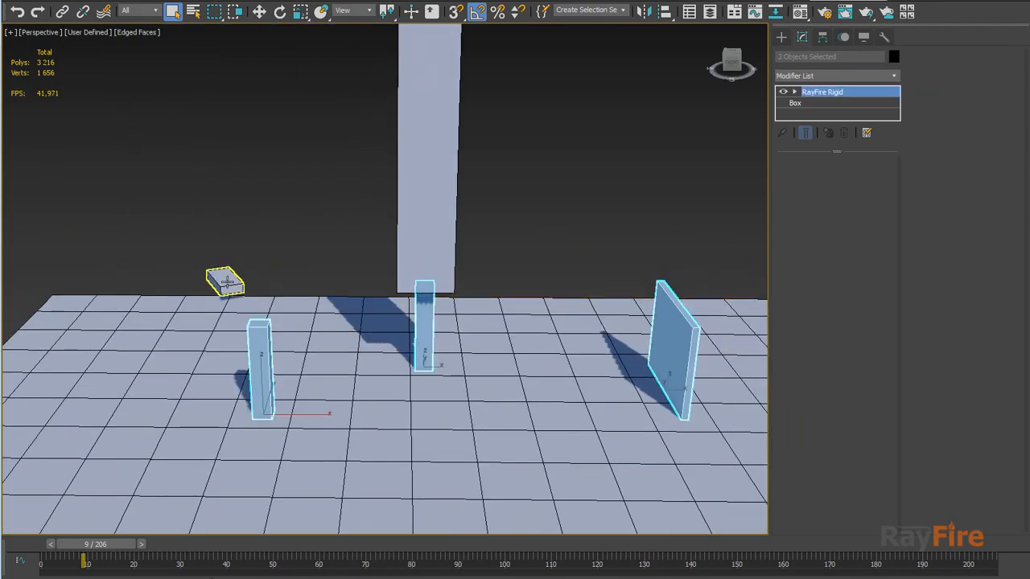
pyautogui.click(226, 282)
pyautogui.scroll(-3, 224, 397)
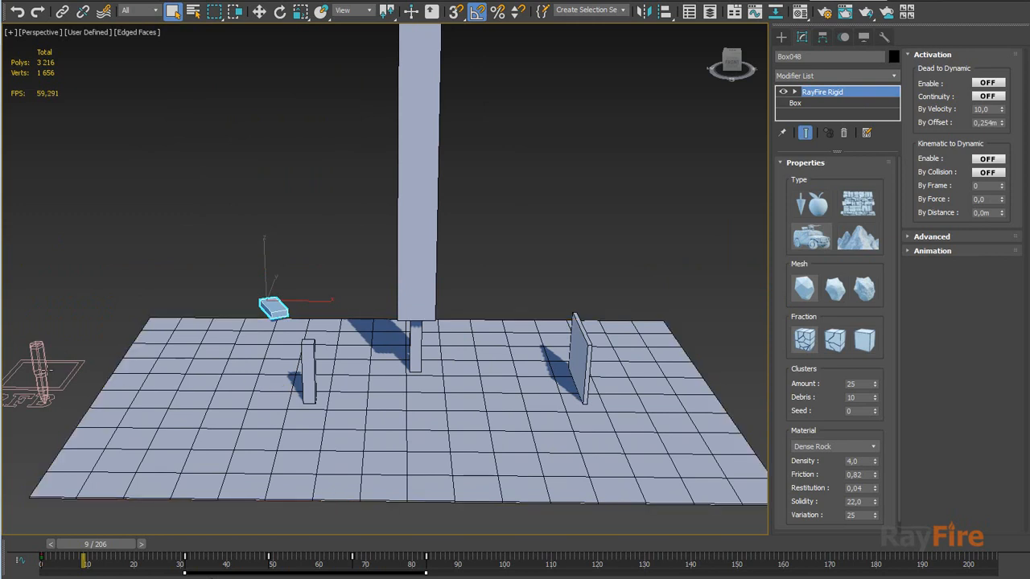
# Step: Run the range simulation from RF_Bullet_Kinematic, select the animated box and inspect the shattered posts and wall
pyautogui.click(37, 366)
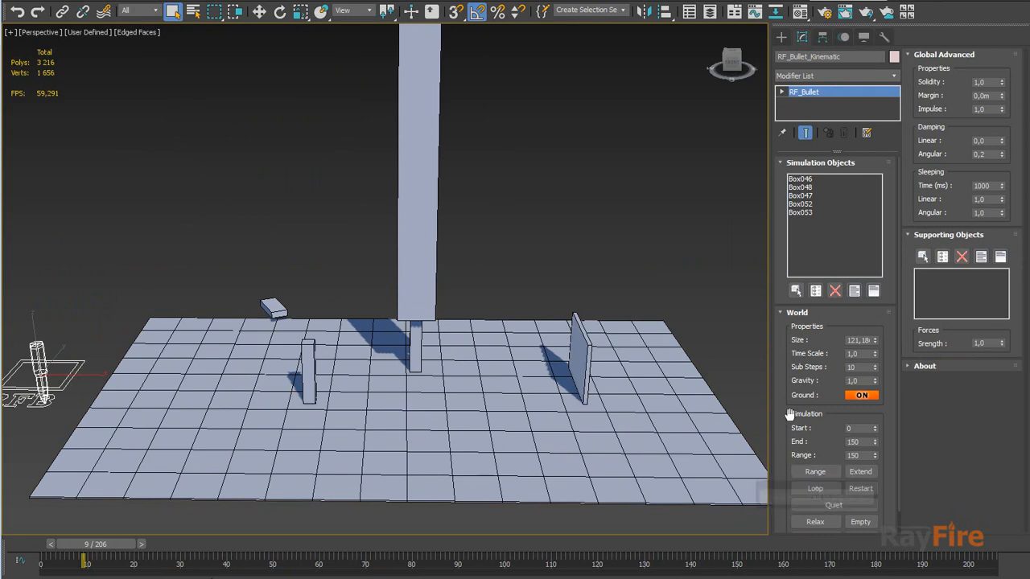
pyautogui.click(815, 472)
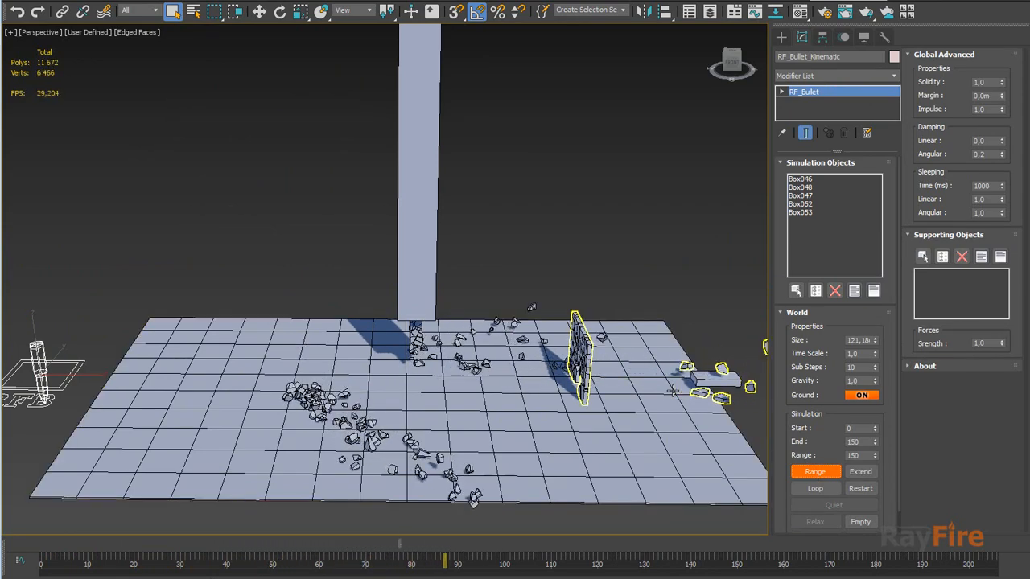
pyautogui.moveTo(676, 377); pyautogui.dragTo(595, 370, button='middle')
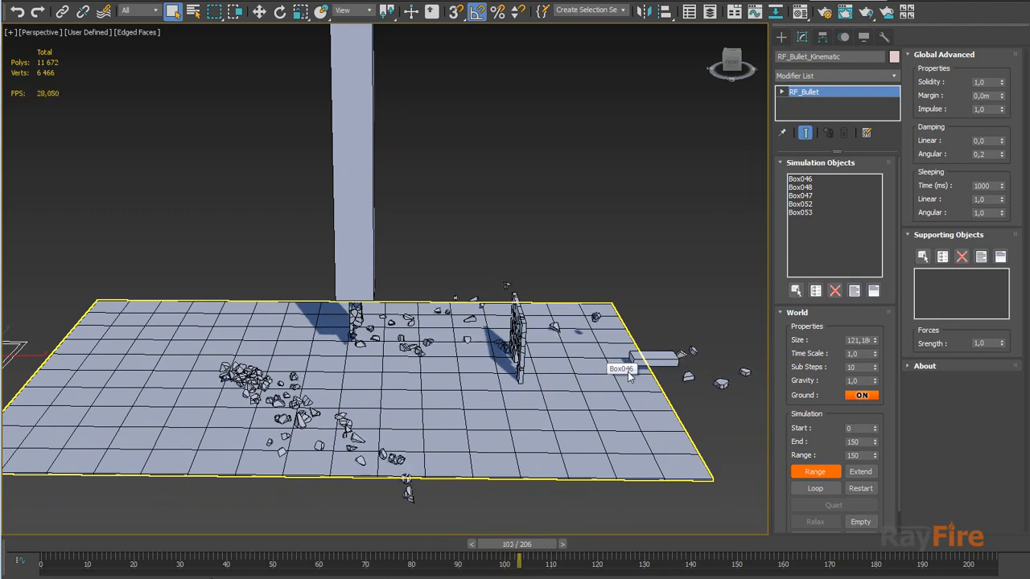
pyautogui.click(653, 356)
pyautogui.click(653, 357)
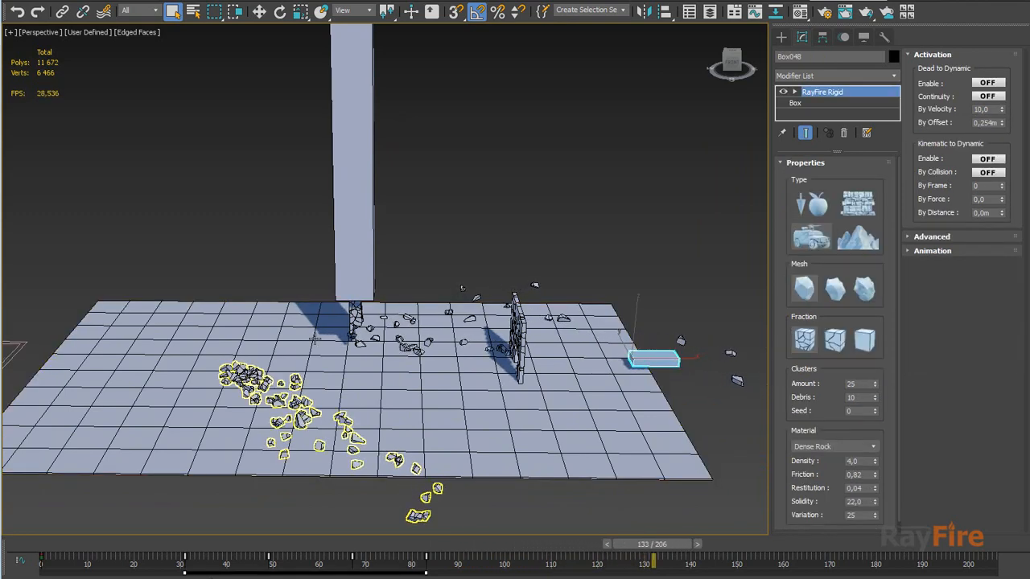
pyautogui.keyDown('alt'); pyautogui.moveTo(517, 337); pyautogui.dragTo(563, 377, button='middle'); pyautogui.keyUp('alt')
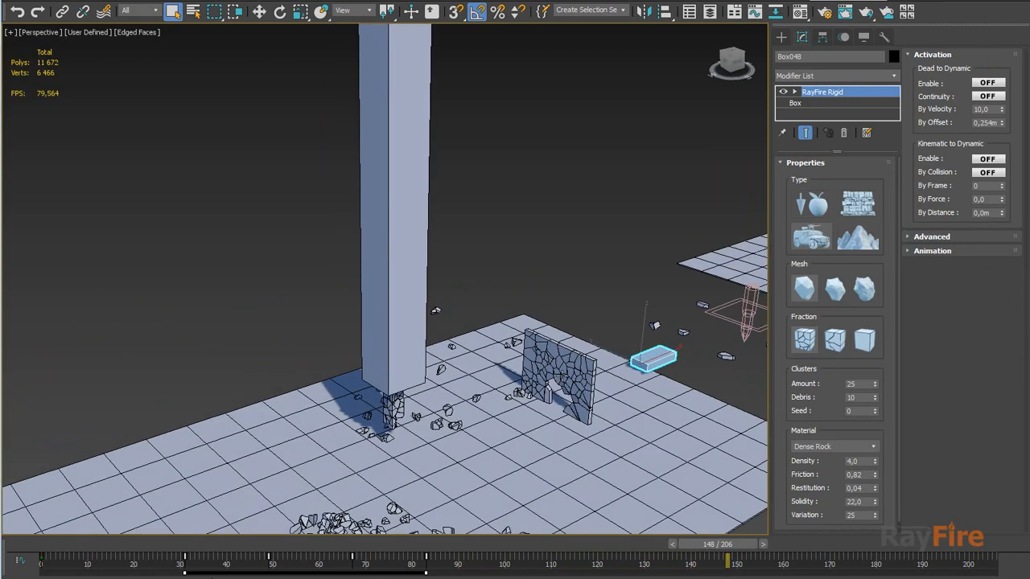
pyautogui.moveTo(521, 406); pyautogui.dragTo(482, 338, button='middle')
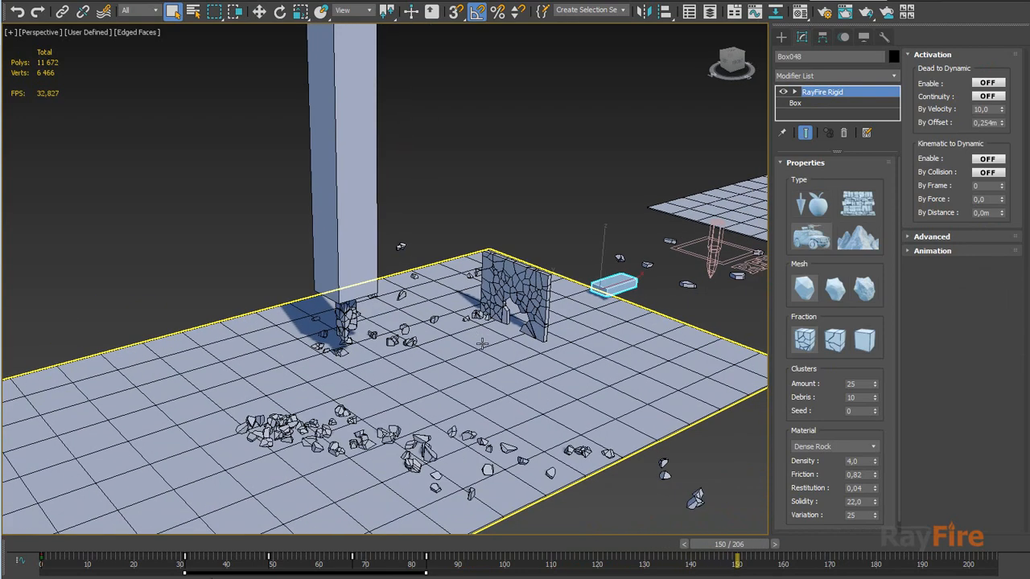
# Step: Go back to about frame 58 and review the Kinematic to Dynamic activation settings of Box058 in the neighbouring setup
pyautogui.moveTo(730, 547); pyautogui.dragTo(315, 555)
pyautogui.moveTo(547, 320); pyautogui.dragTo(219, 387, button='middle')
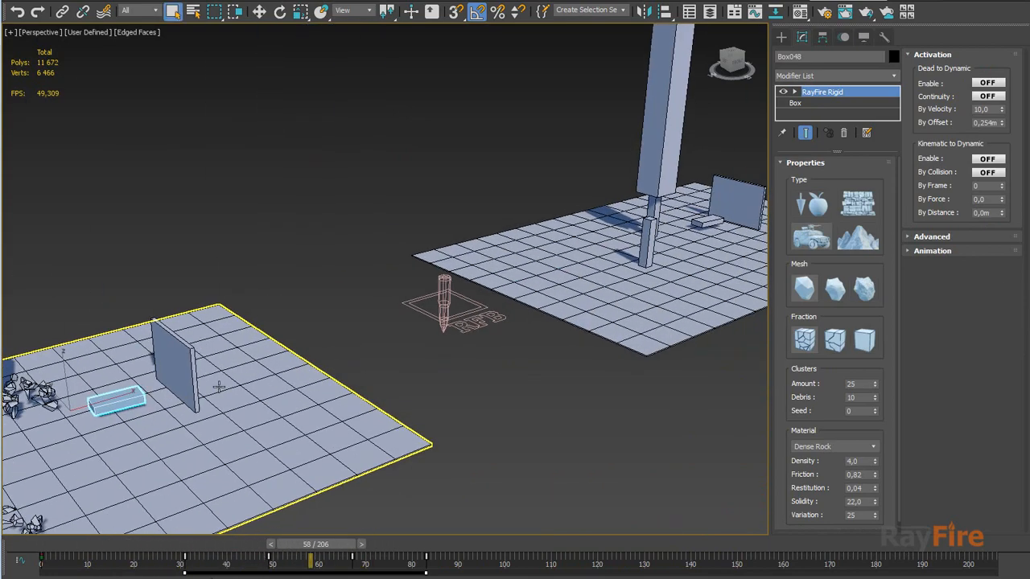
pyautogui.click(443, 304)
pyautogui.moveTo(519, 286); pyautogui.dragTo(395, 328, button='middle')
pyautogui.moveTo(483, 338); pyautogui.dragTo(437, 337, button='middle')
pyautogui.click(588, 321)
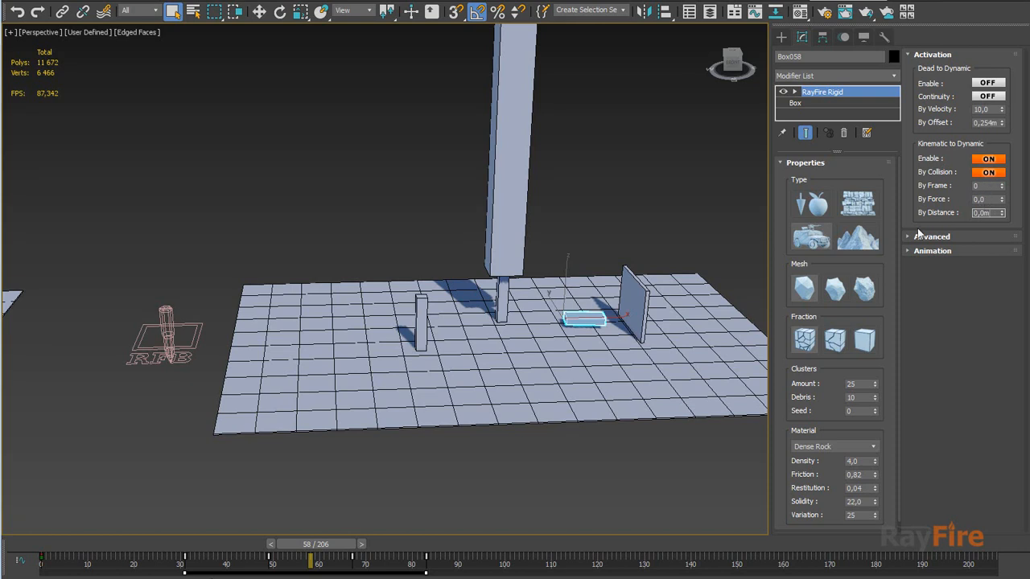
# Step: Run the range simulation from RF_Bullet_Collision and select the animated box Box058
pyautogui.click(178, 320)
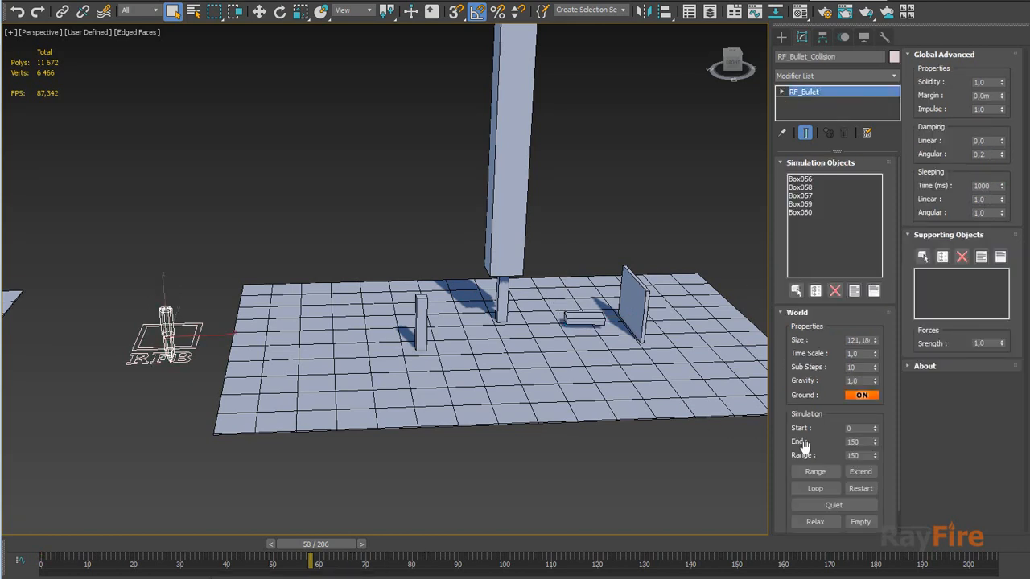
pyautogui.click(814, 472)
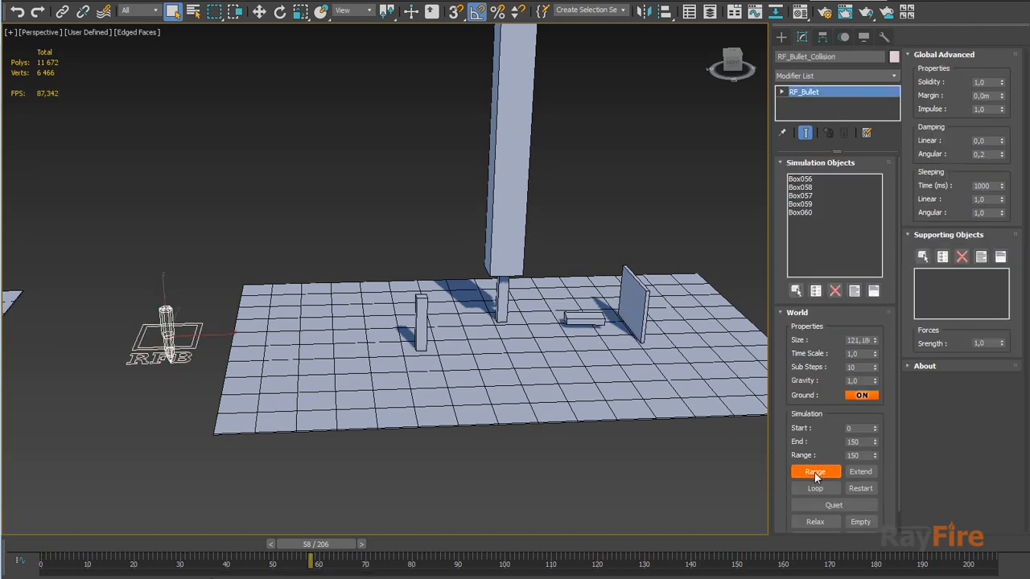
pyautogui.click(475, 352)
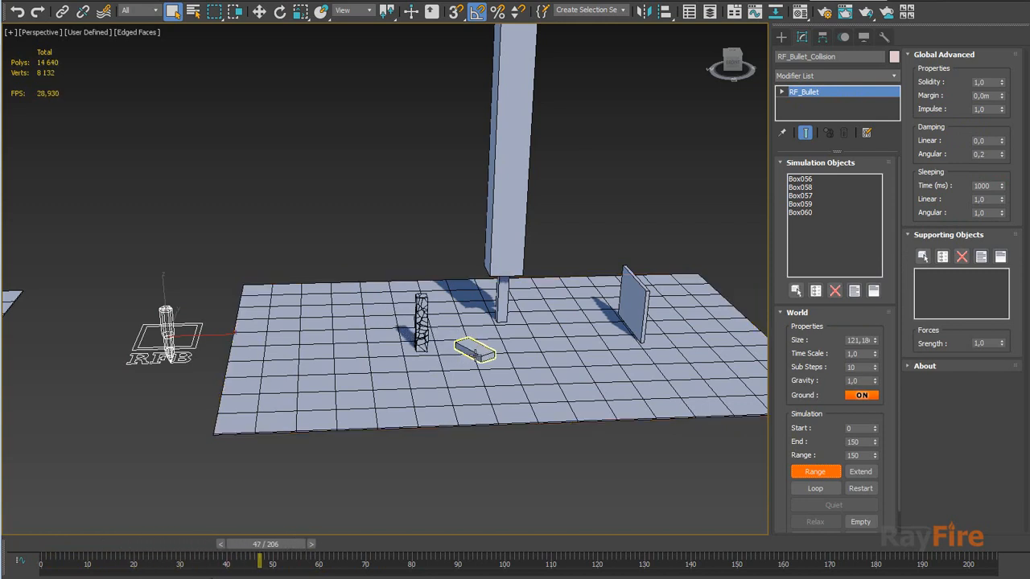
pyautogui.click(485, 354)
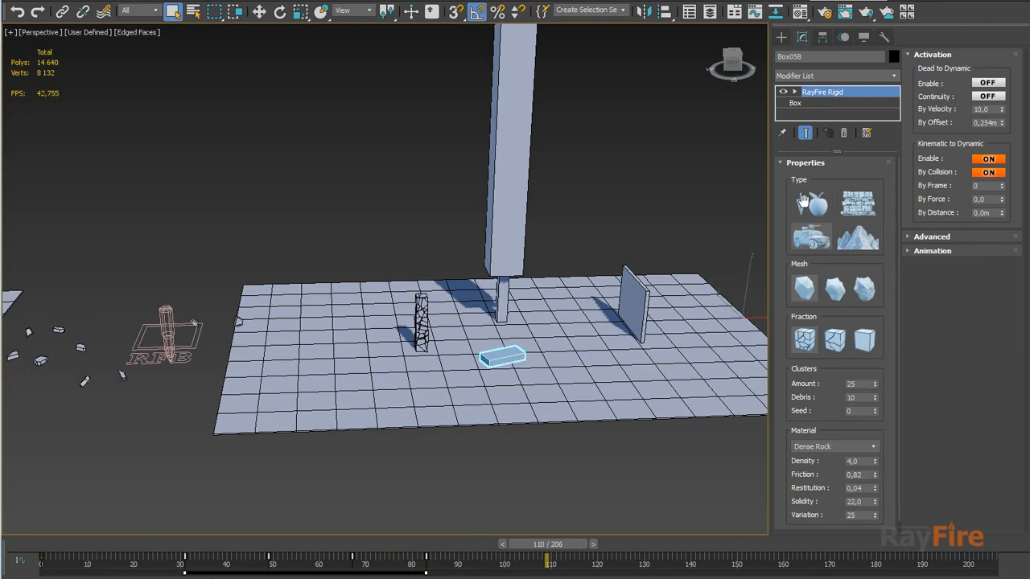
# Step: Examine the box's impact on the fractured post by scrubbing through the simulated frames around the collision
pyautogui.moveTo(480, 354); pyautogui.dragTo(478, 319, button='middle')
pyautogui.scroll(3, 478, 319)
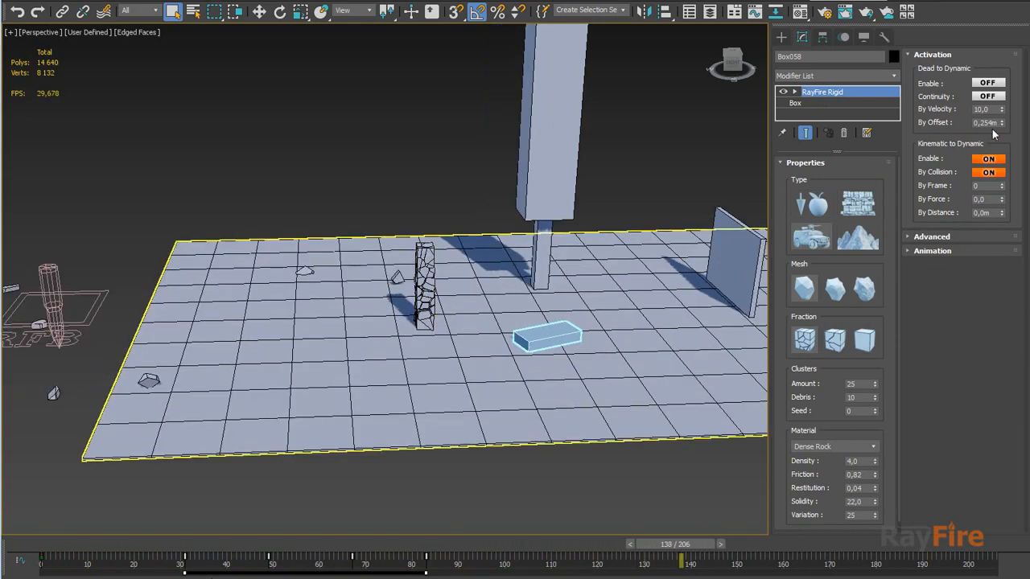
pyautogui.keyDown('alt'); pyautogui.moveTo(535, 296); pyautogui.dragTo(592, 364, button='middle'); pyautogui.keyUp('alt')
pyautogui.scroll(3, 513, 303)
pyautogui.scroll(-3, 515, 359)
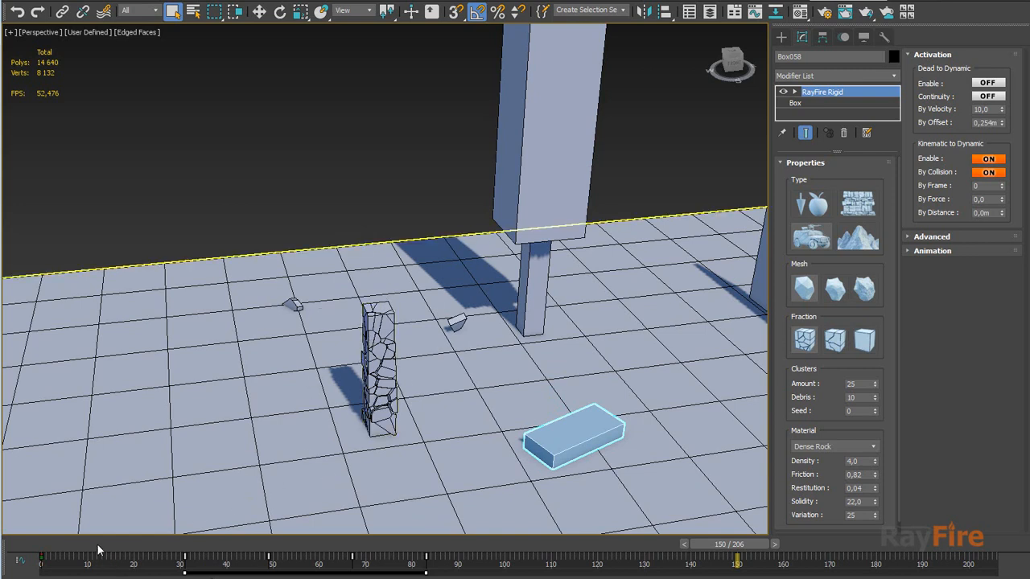
pyautogui.moveTo(98, 550); pyautogui.dragTo(264, 544)
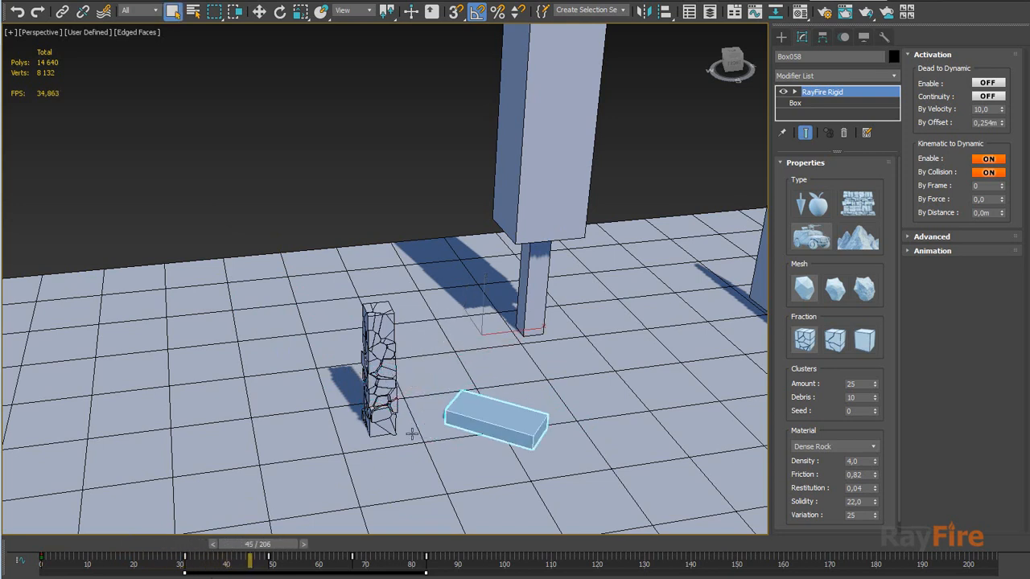
# Step: Set the density of Box058 to 50 and rerun the range simulation from RF_Bullet_Collision
pyautogui.click(506, 416)
pyautogui.click(867, 460)
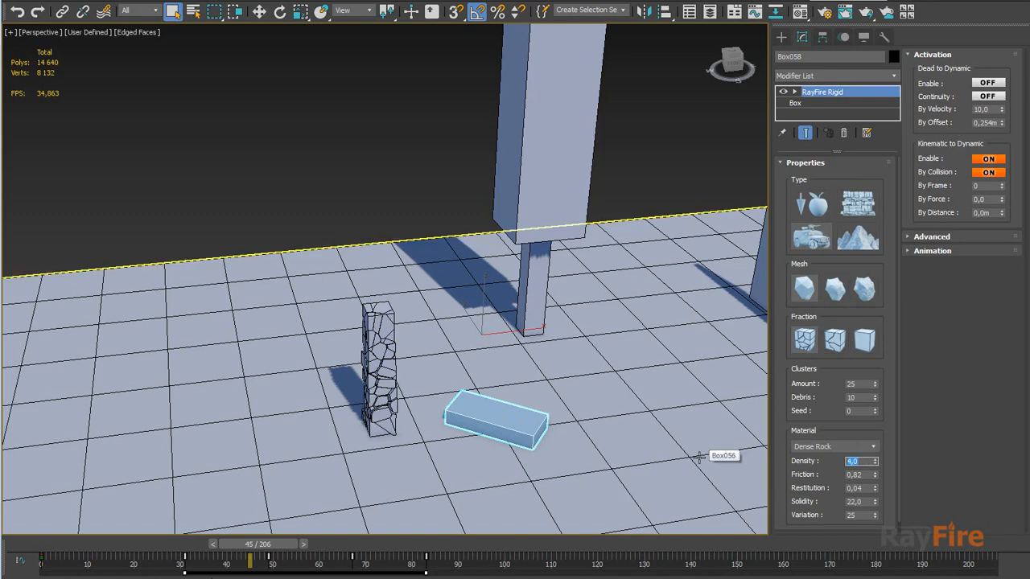
pyautogui.scroll(-3, 267, 481)
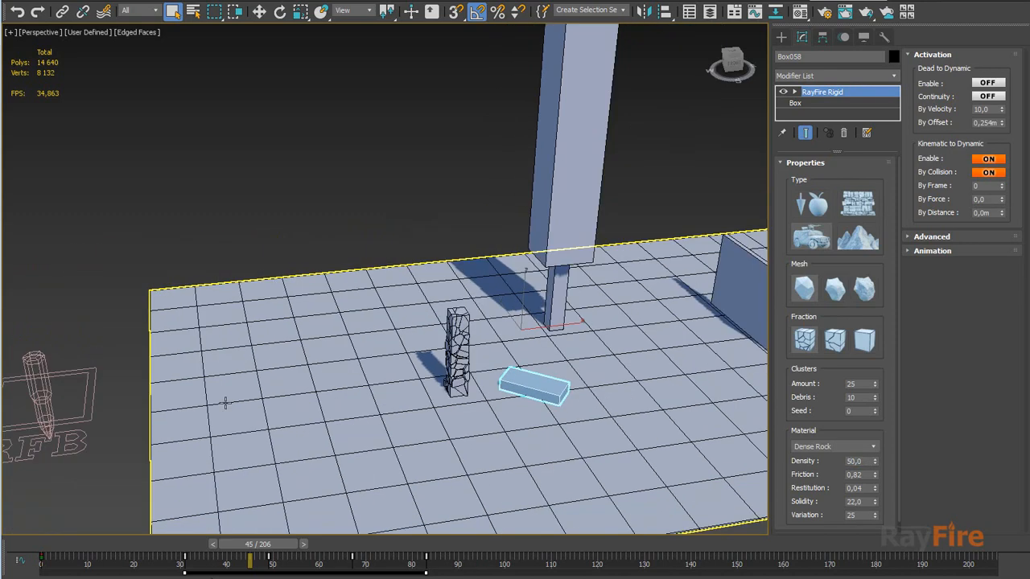
pyautogui.click(37, 394)
pyautogui.click(835, 471)
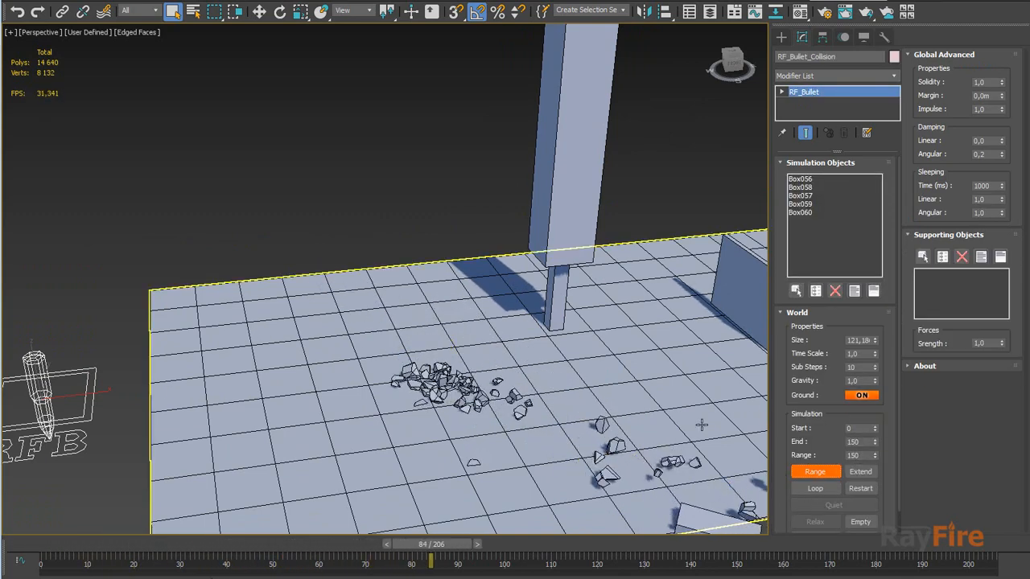
# Step: Set the density of Box058 to 25 and start a looping simulation from RF_Bullet_Collision
pyautogui.click(753, 497)
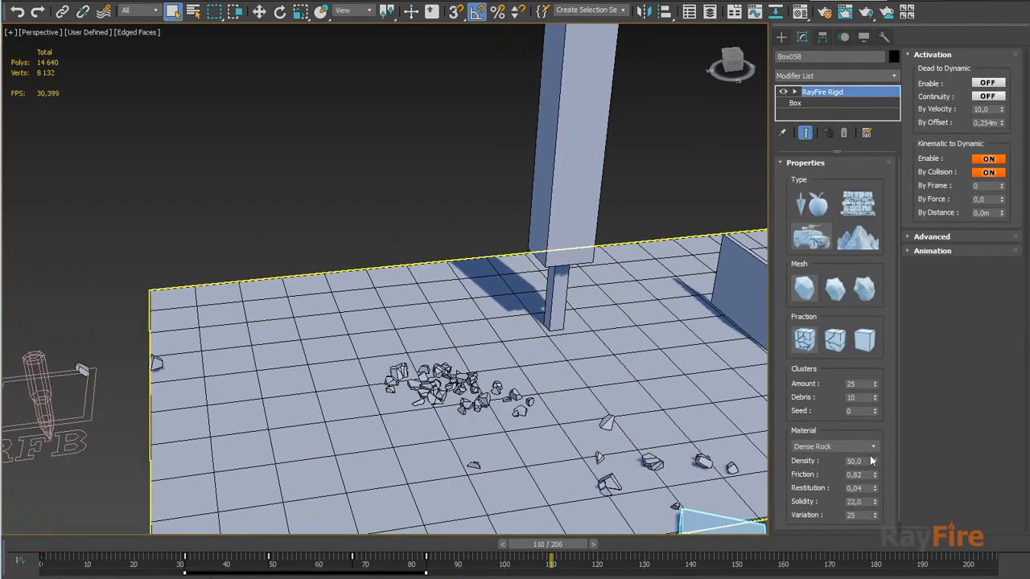
pyautogui.write('25')
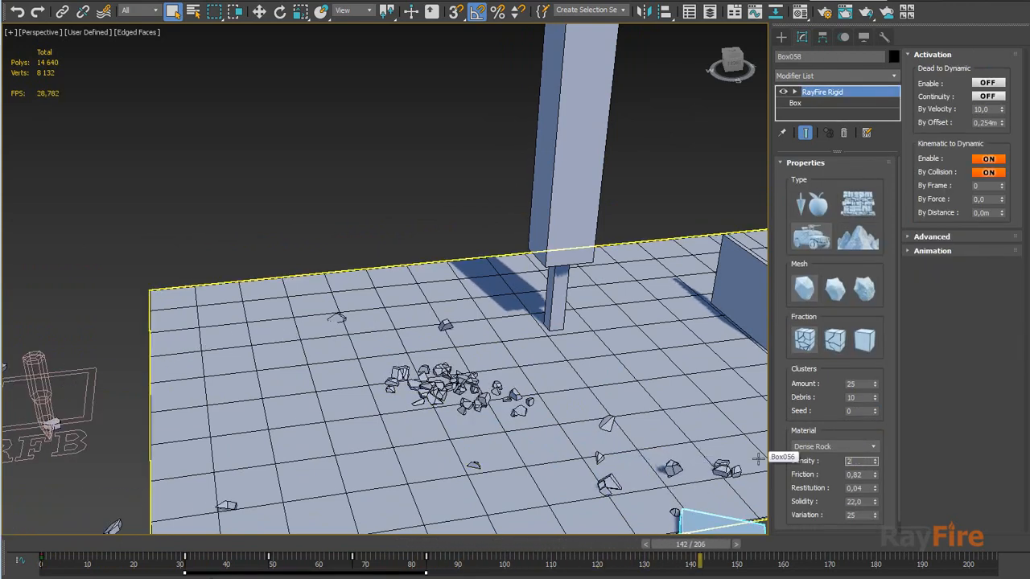
pyautogui.press('Return')
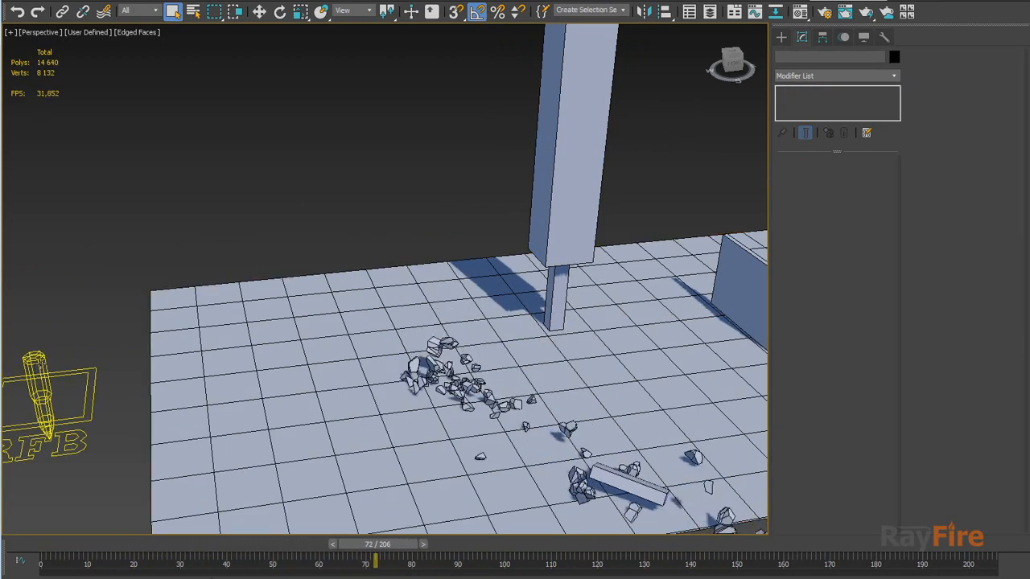
pyautogui.click(43, 399)
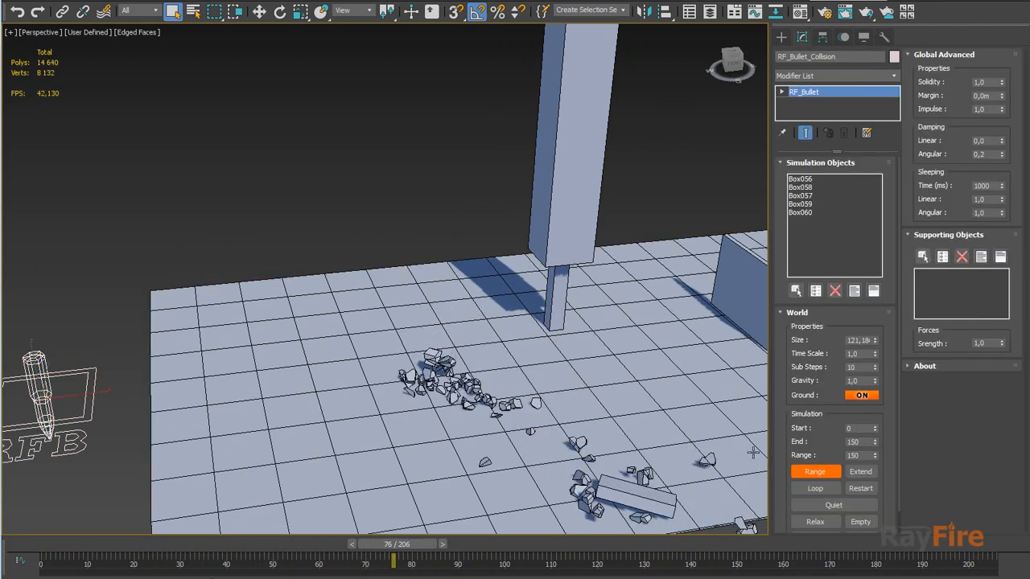
pyautogui.click(817, 487)
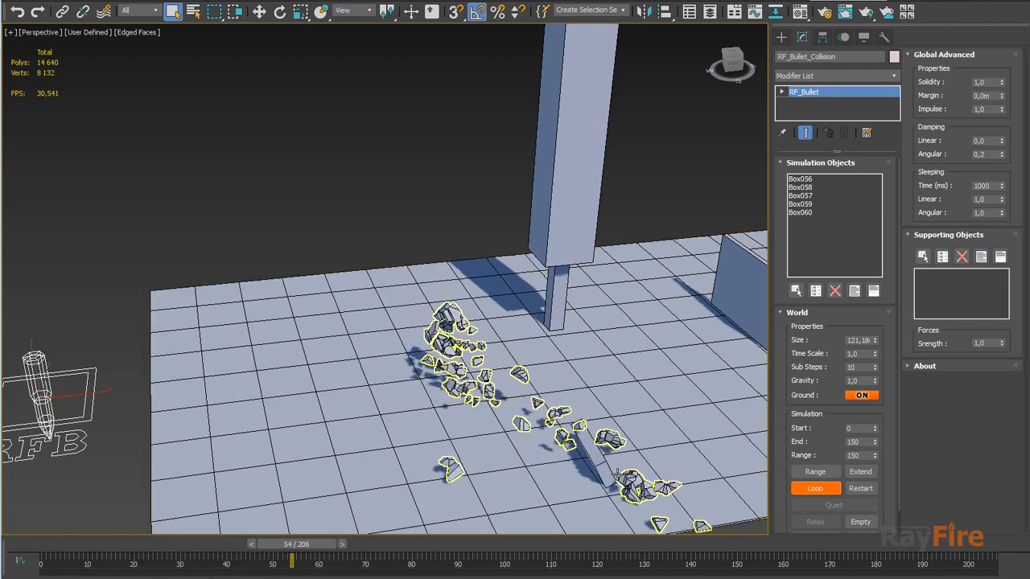
# Step: Lower the density of Box058 to 14.75 and restart the simulation on each loop
pyautogui.click(622, 474)
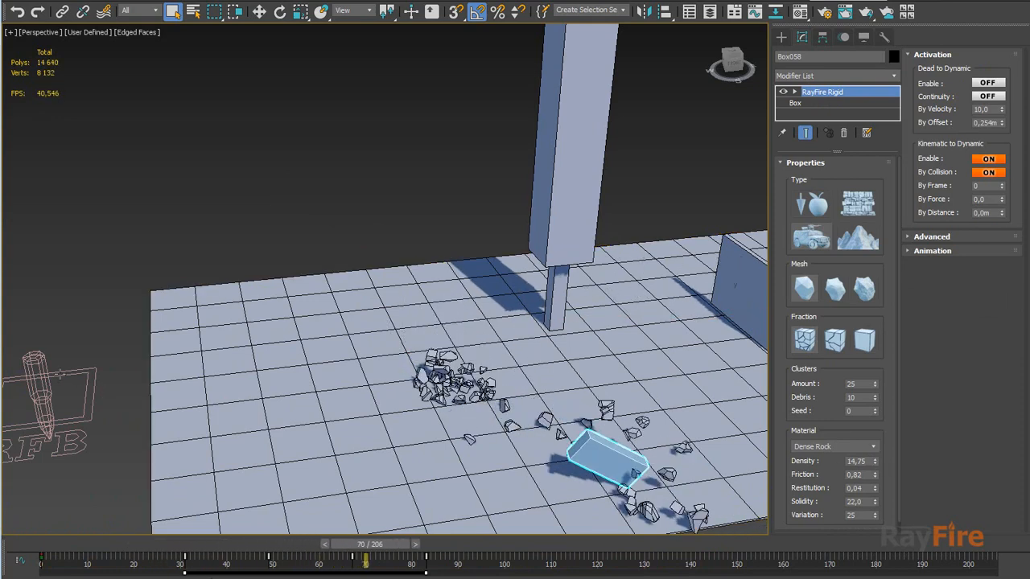
pyautogui.click(52, 371)
pyautogui.click(853, 487)
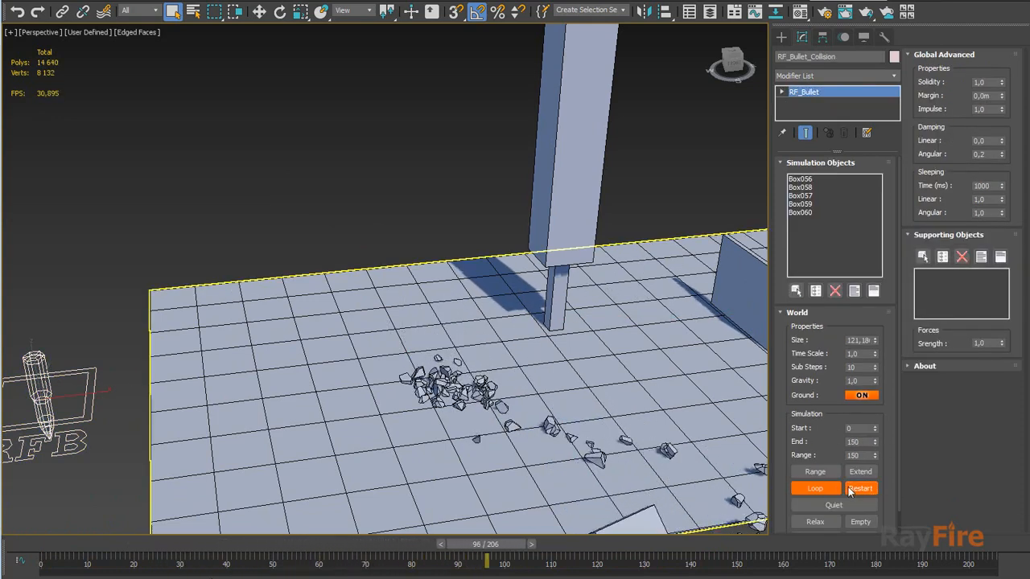
# Step: Fine-tune the density of Box058 to about 10.3 while the simulation loops, checking its impact on the post up close
pyautogui.moveTo(704, 456); pyautogui.dragTo(662, 392, button='middle')
pyautogui.click(581, 462)
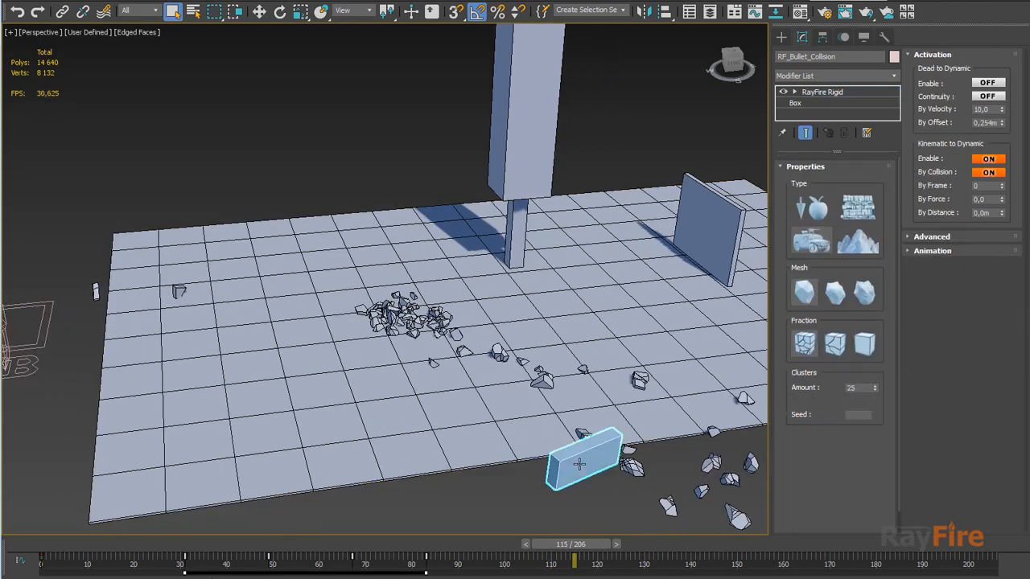
pyautogui.moveTo(875, 462); pyautogui.dragTo(875, 472)
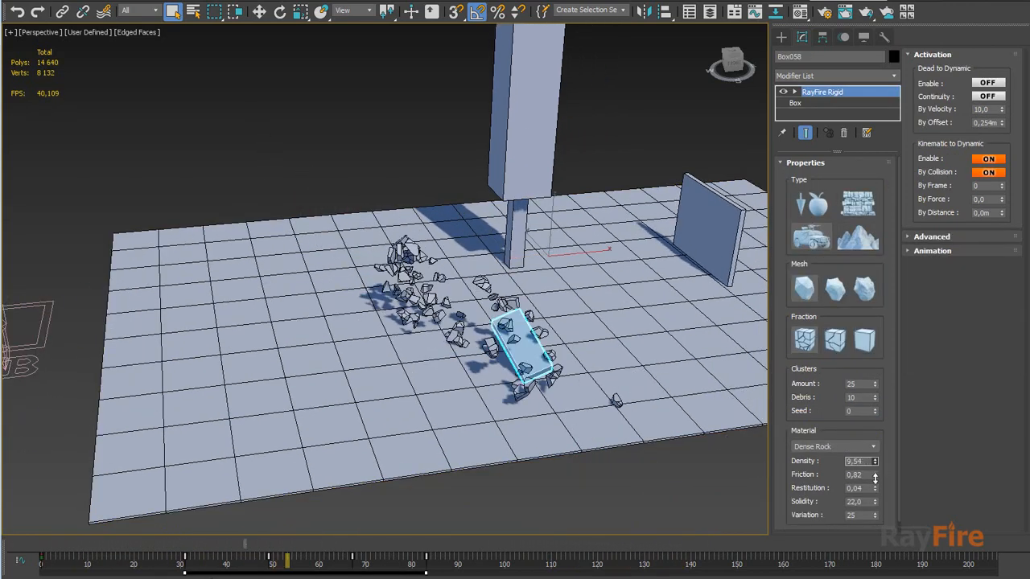
pyautogui.moveTo(876, 464)
pyautogui.mouseDown()
pyautogui.moveTo(875, 477)
pyautogui.moveTo(874, 455)
pyautogui.mouseUp()
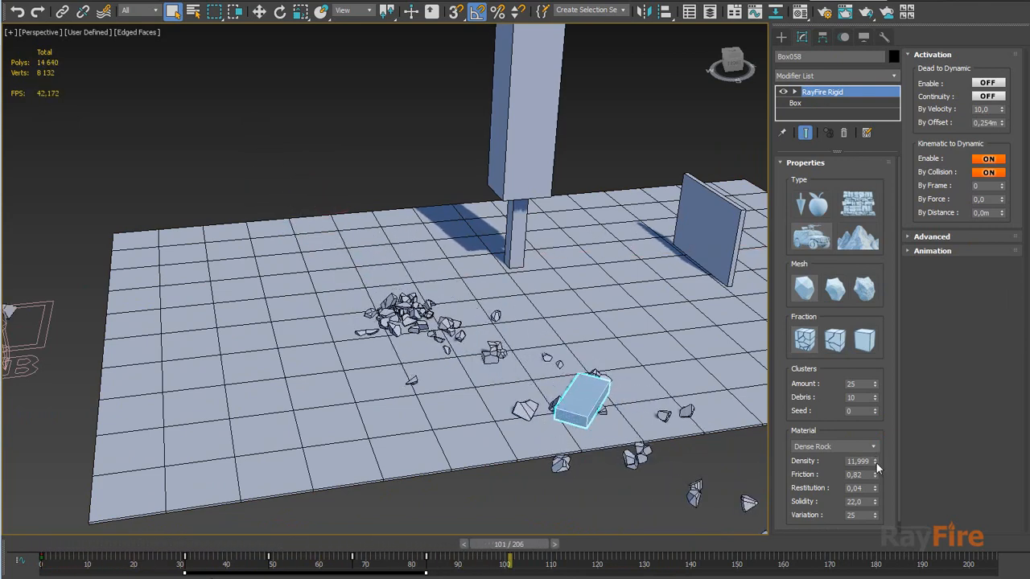
pyautogui.moveTo(876, 463); pyautogui.dragTo(873, 470)
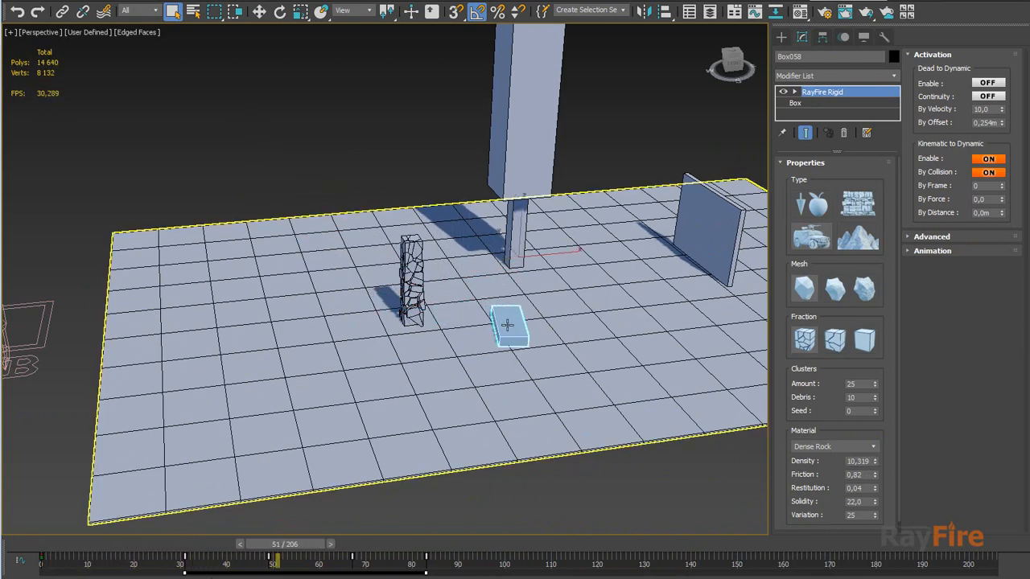
pyautogui.scroll(5, 406, 318)
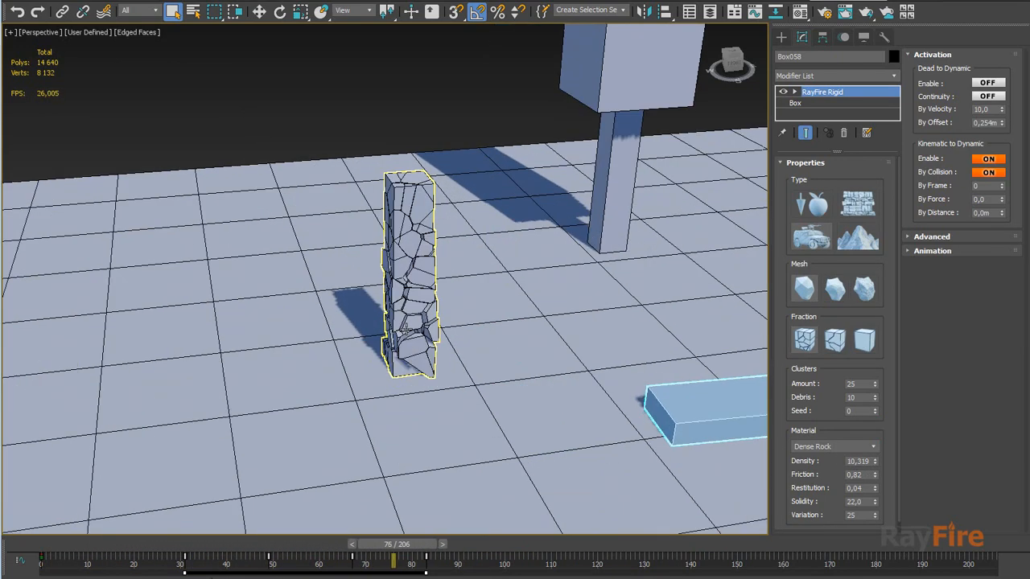
# Step: Lower the Dead to Dynamic By Velocity threshold of the post Box060 to about 56.7 while the simulation loops
pyautogui.click(409, 306)
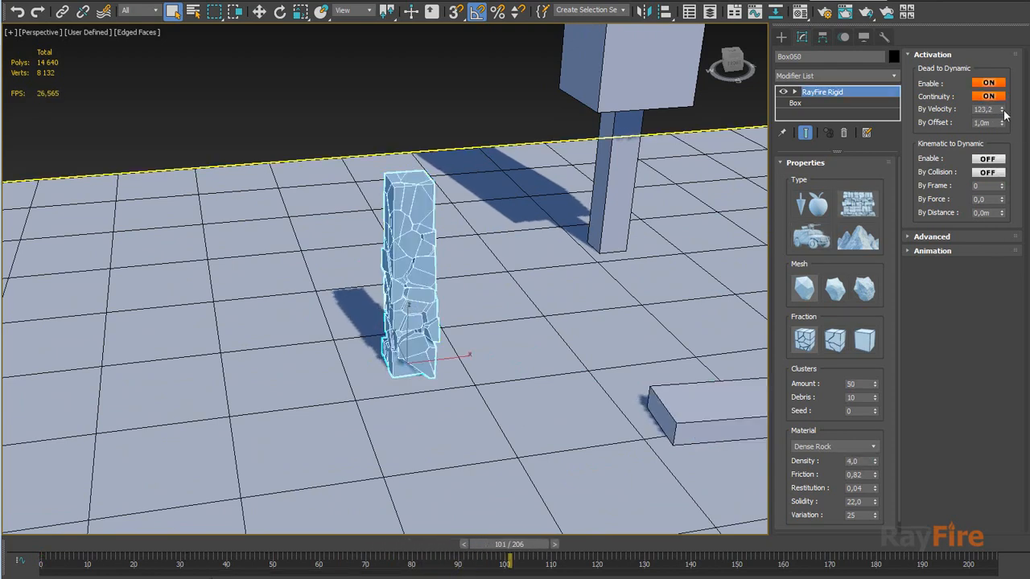
pyautogui.moveTo(1002, 112); pyautogui.dragTo(1002, 146)
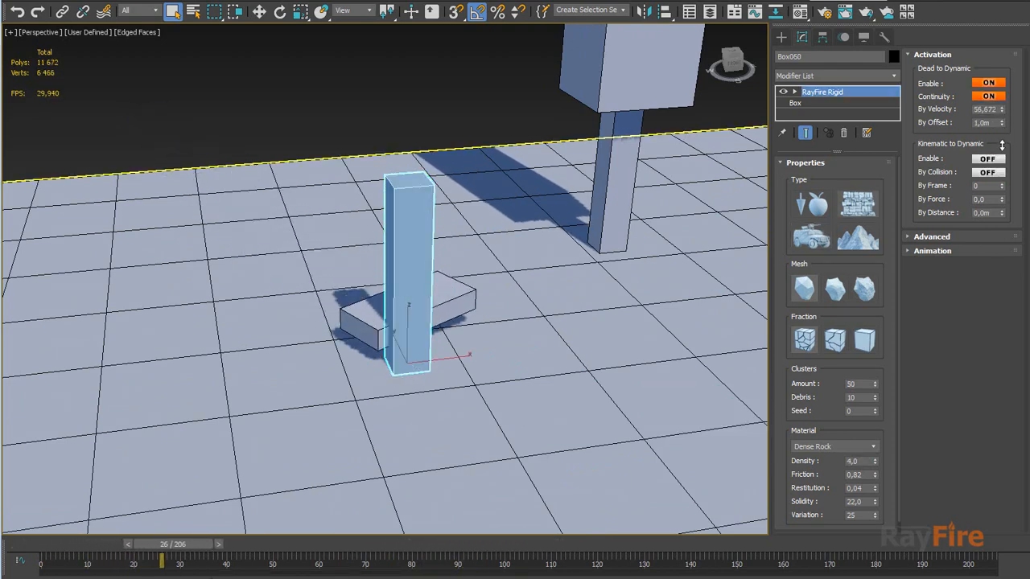
pyautogui.moveTo(740, 237); pyautogui.dragTo(680, 174, button='middle')
pyautogui.scroll(-3, 680, 185)
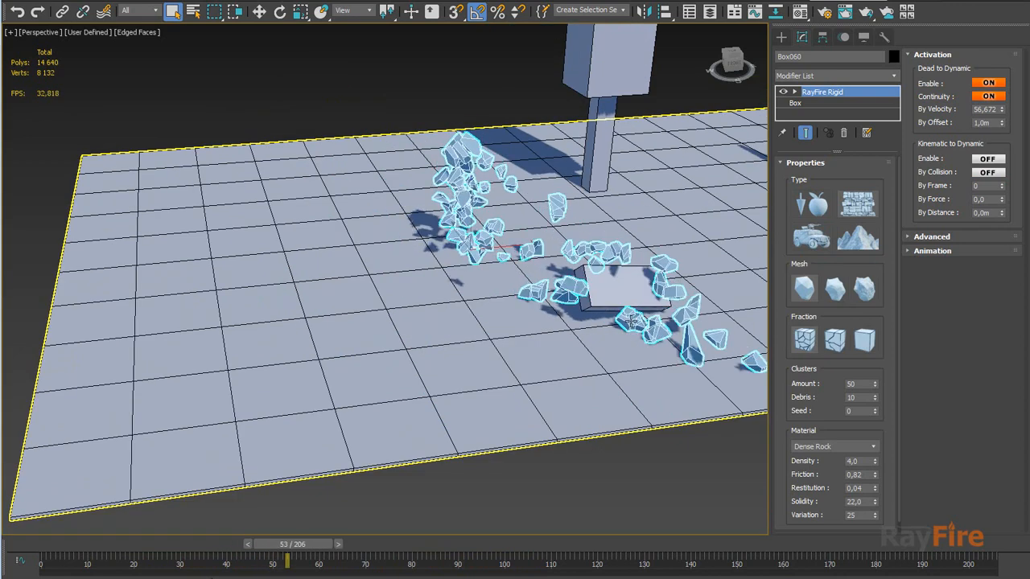
# Step: Lower the density of Box058 to about 4.8 while the simulation loops, watching its impacts on the posts
pyautogui.click(635, 306)
pyautogui.moveTo(876, 463); pyautogui.dragTo(876, 481)
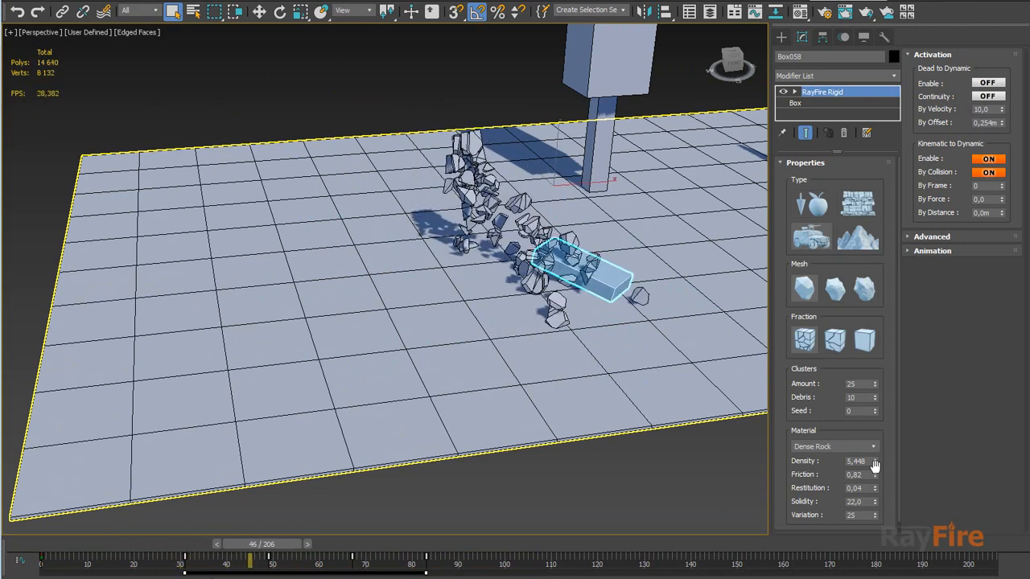
pyautogui.moveTo(875, 465); pyautogui.dragTo(873, 470)
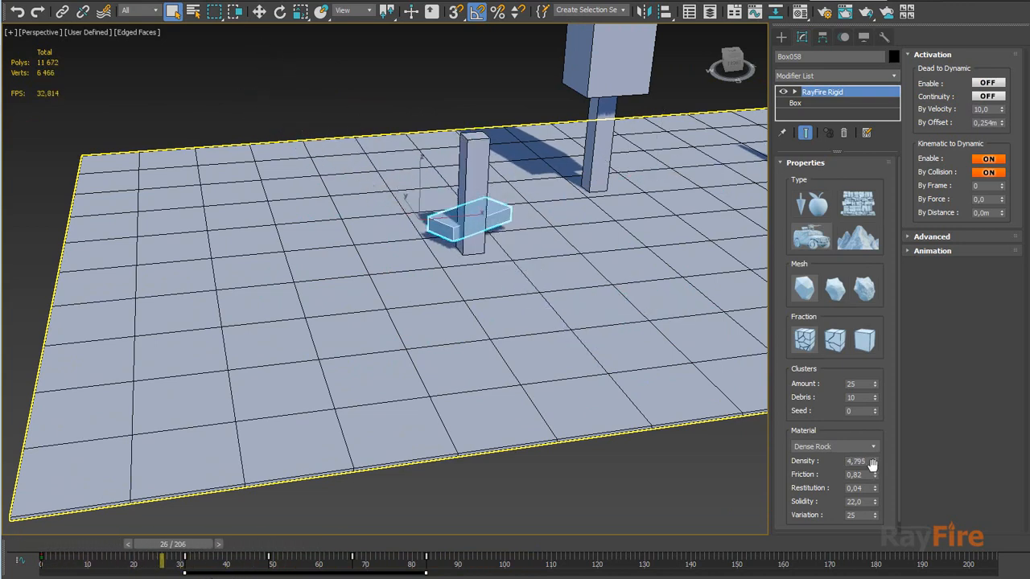
pyautogui.moveTo(551, 263); pyautogui.dragTo(452, 328, button='middle')
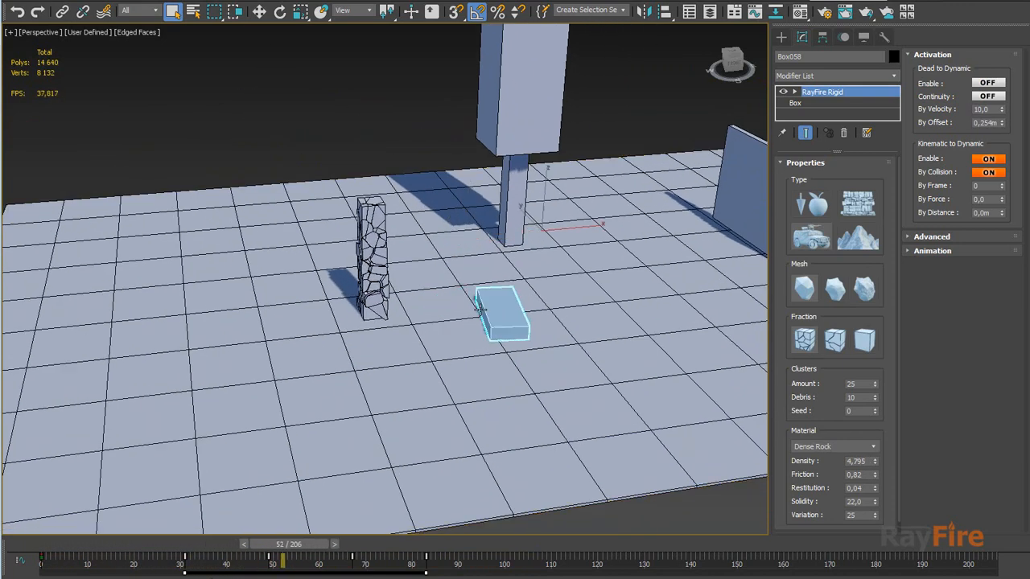
pyautogui.moveTo(588, 287); pyautogui.dragTo(455, 317, button='middle')
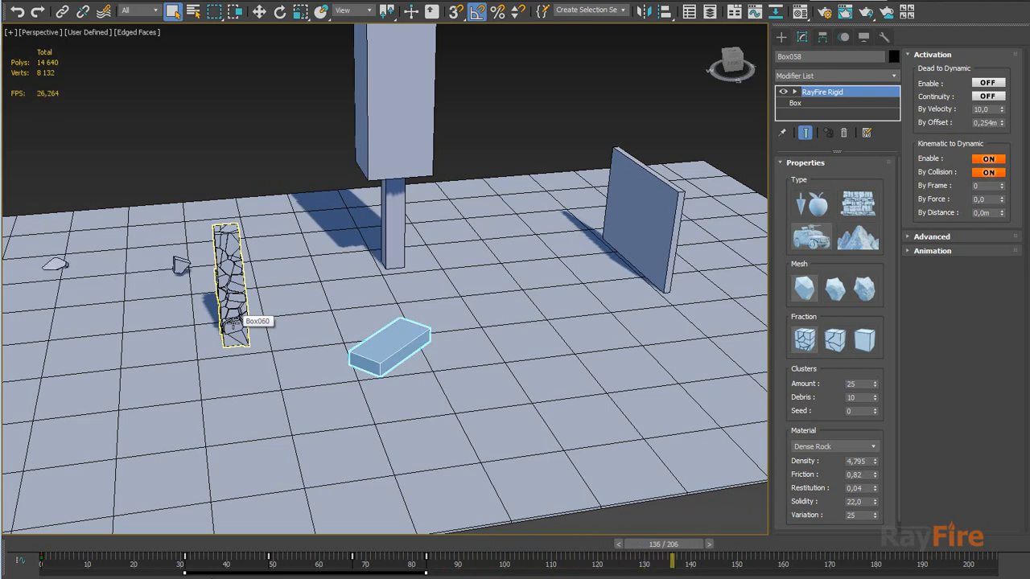
# Step: Stop the looping simulation from RF_Bullet_Collision and reselect Box058
pyautogui.press('Home')
pyautogui.moveTo(207, 315); pyautogui.dragTo(496, 303, button='middle')
pyautogui.scroll(-4, 495, 301)
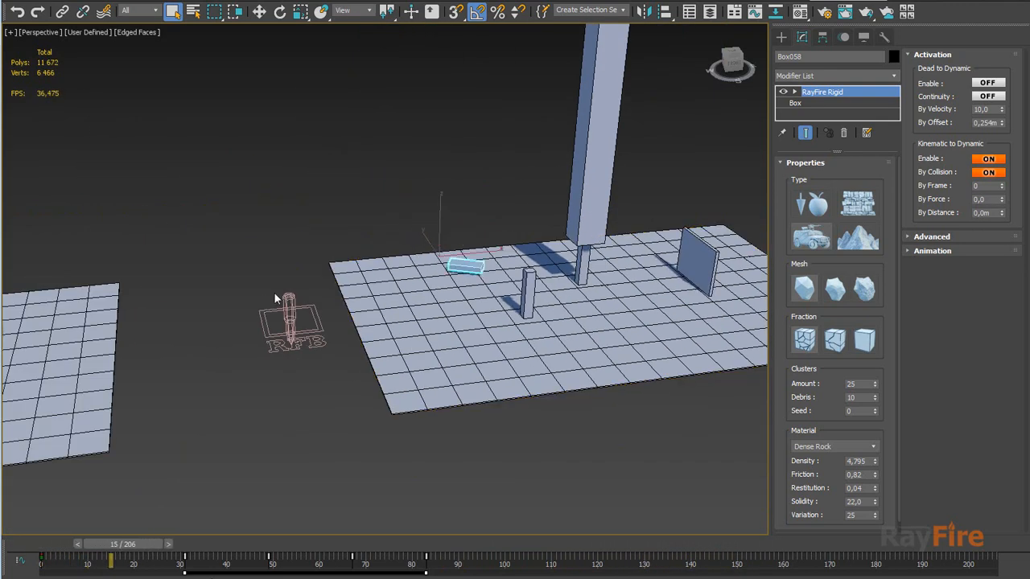
pyautogui.click(290, 311)
pyautogui.click(821, 487)
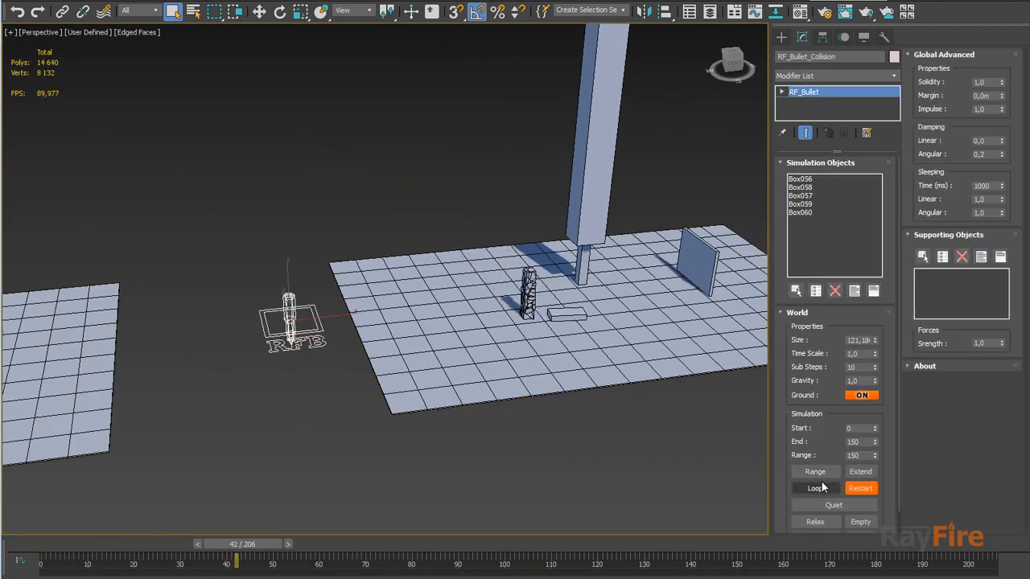
pyautogui.moveTo(614, 297); pyautogui.dragTo(526, 333, button='middle')
pyautogui.click(481, 350)
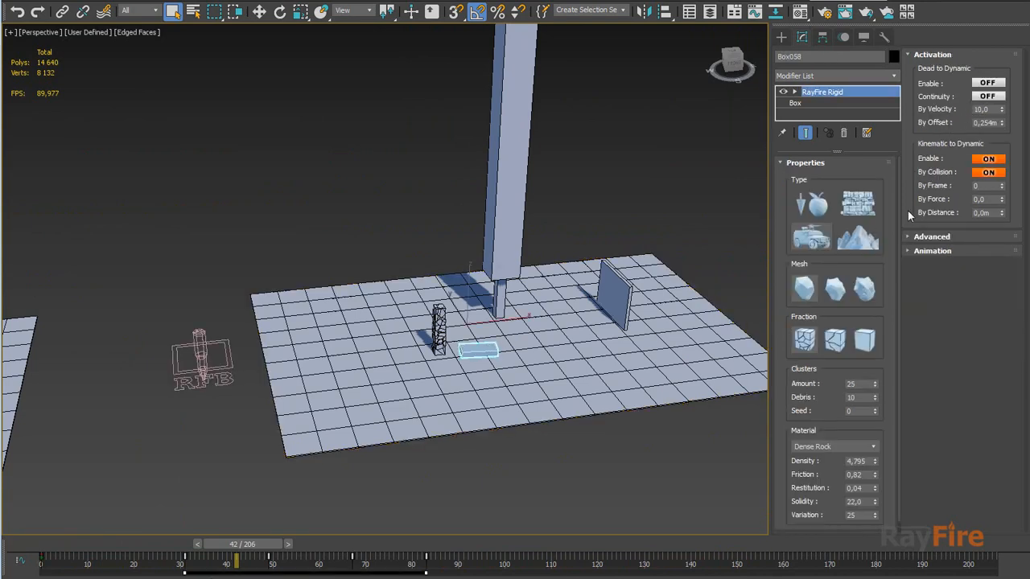
# Step: Go to the RF_Bullet_Frame setup and set the By Frame activation of its animated box Box065 to 46
pyautogui.keyDown('alt'); pyautogui.moveTo(604, 173); pyautogui.dragTo(338, 257, button='middle'); pyautogui.keyUp('alt')
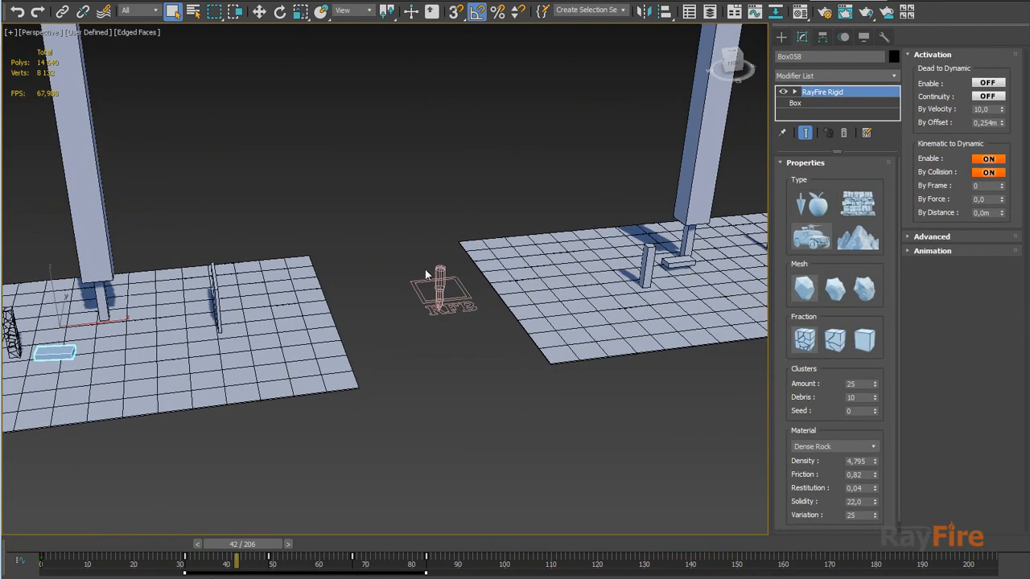
pyautogui.click(542, 247)
pyautogui.press('z')
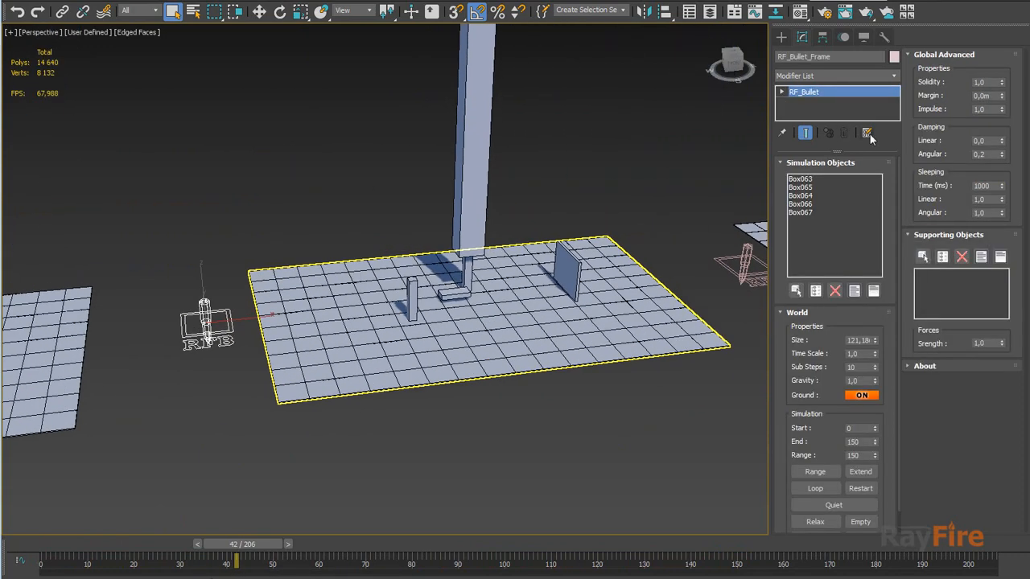
pyautogui.click(455, 294)
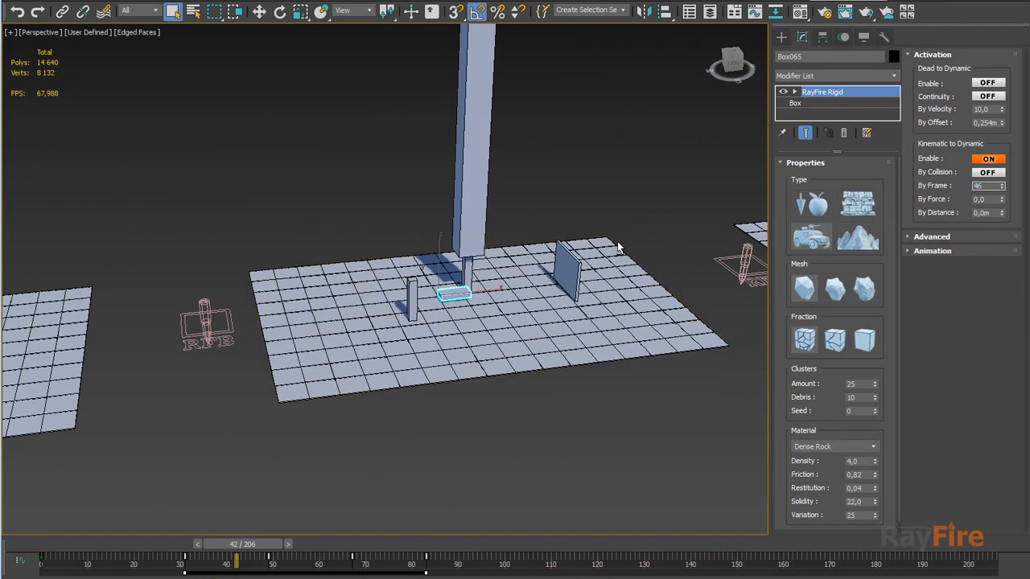
# Step: Scrub the animation to frame 46 and examine close up where Box065 meets the post under the tall column
pyautogui.keyDown('alt'); pyautogui.moveTo(617, 241); pyautogui.dragTo(505, 280, button='middle'); pyautogui.keyUp('alt')
pyautogui.scroll(4, 506, 280)
pyautogui.scroll(2, 394, 332)
pyautogui.moveTo(402, 330); pyautogui.dragTo(448, 312, button='middle')
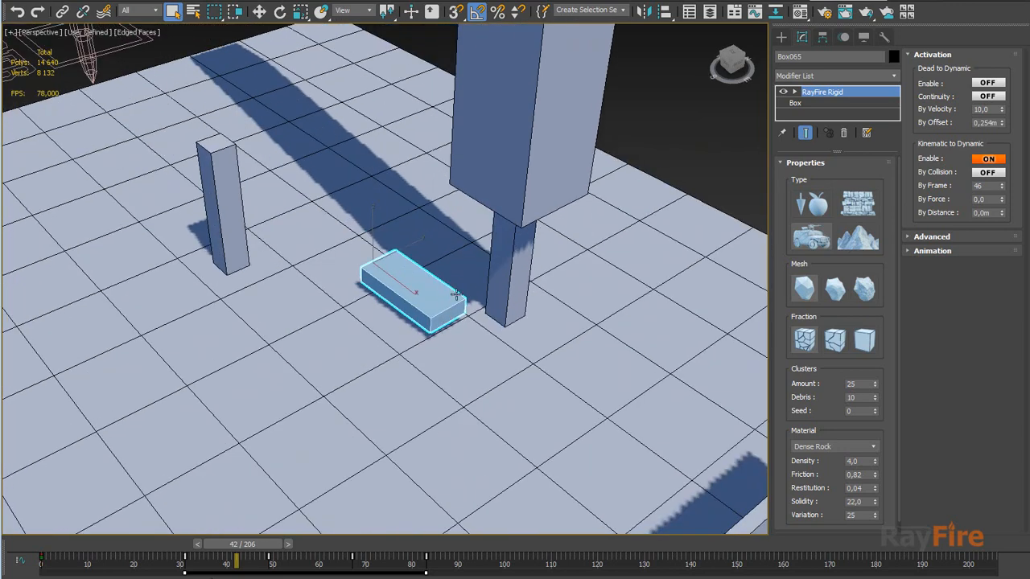
pyautogui.moveTo(248, 550); pyautogui.dragTo(285, 550)
pyautogui.press('q')
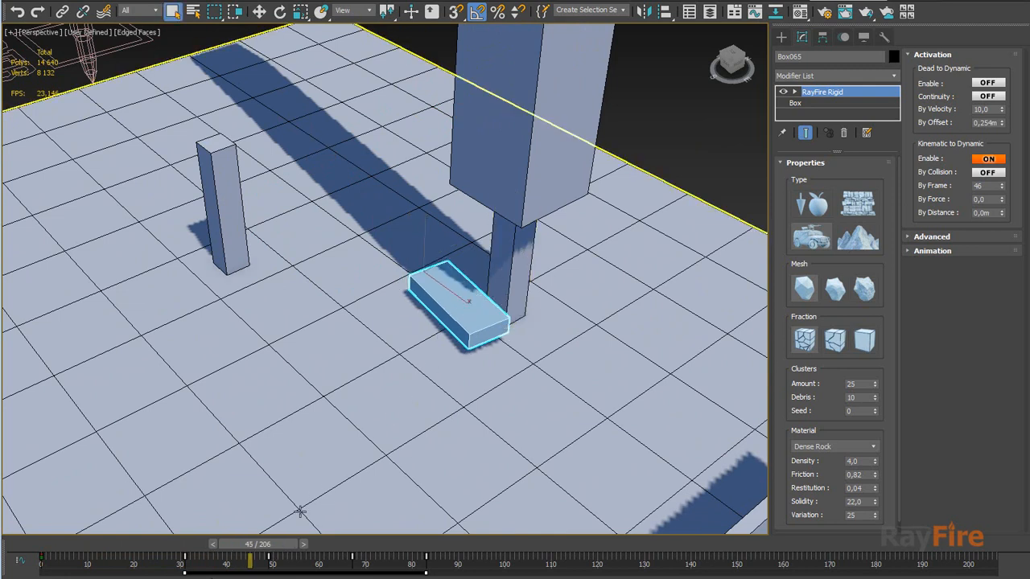
pyautogui.moveTo(285, 548); pyautogui.dragTo(290, 548)
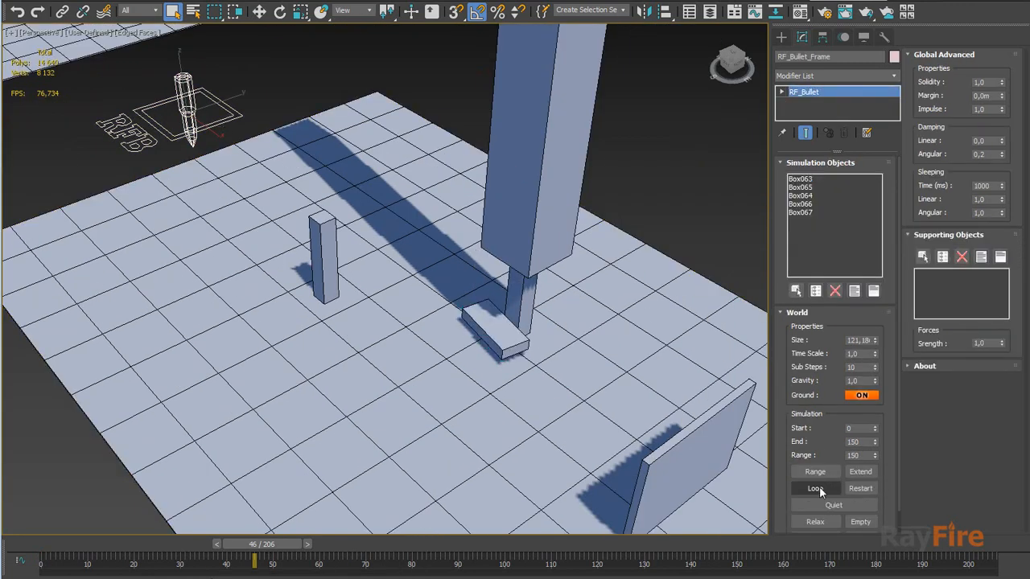
# Step: Run the range simulation from RF_Bullet_Frame and follow Box065 past the posts
pyautogui.click(818, 472)
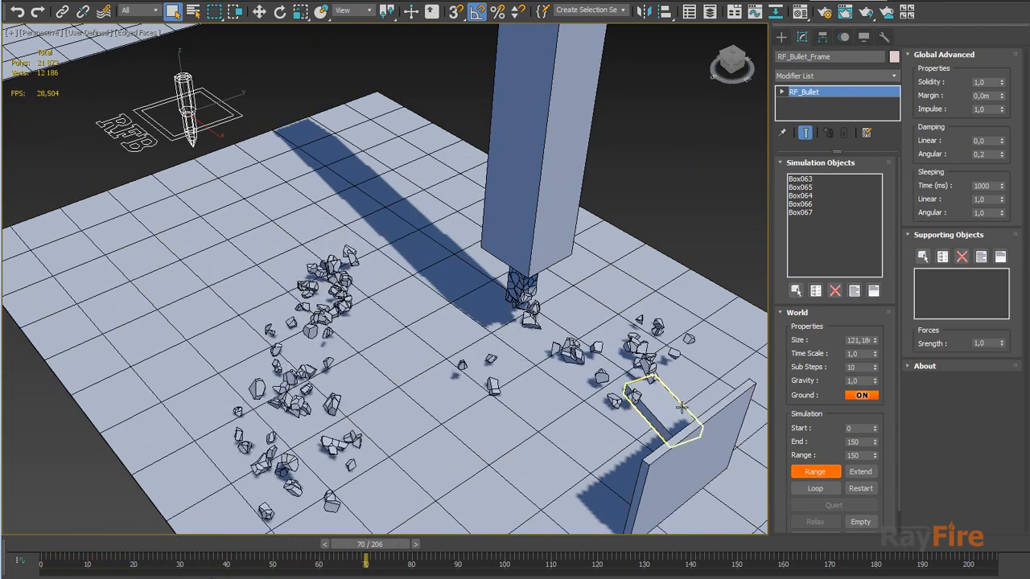
pyautogui.click(682, 414)
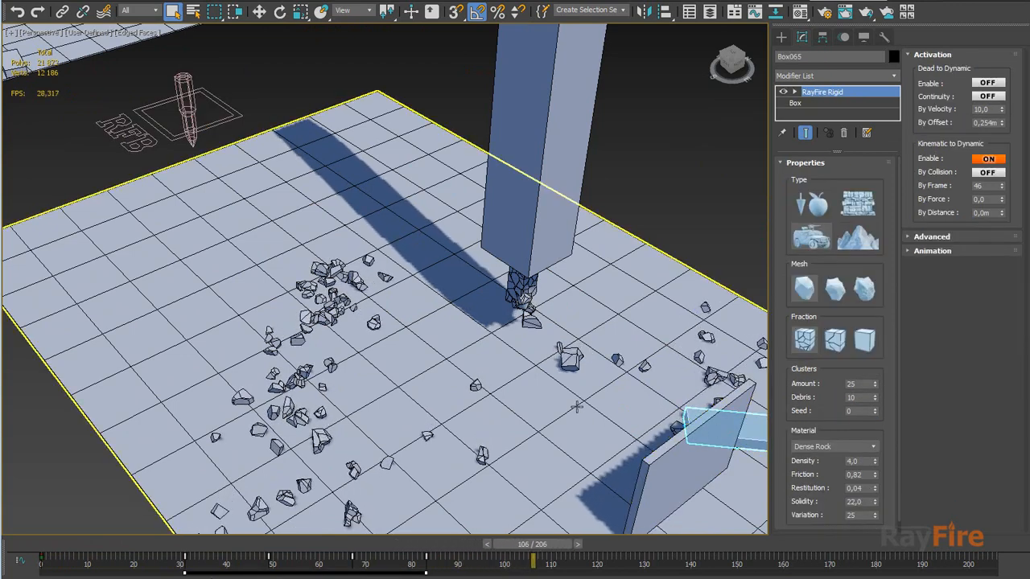
pyautogui.keyDown('alt'); pyautogui.moveTo(724, 475); pyautogui.dragTo(614, 359, button='middle'); pyautogui.keyUp('alt')
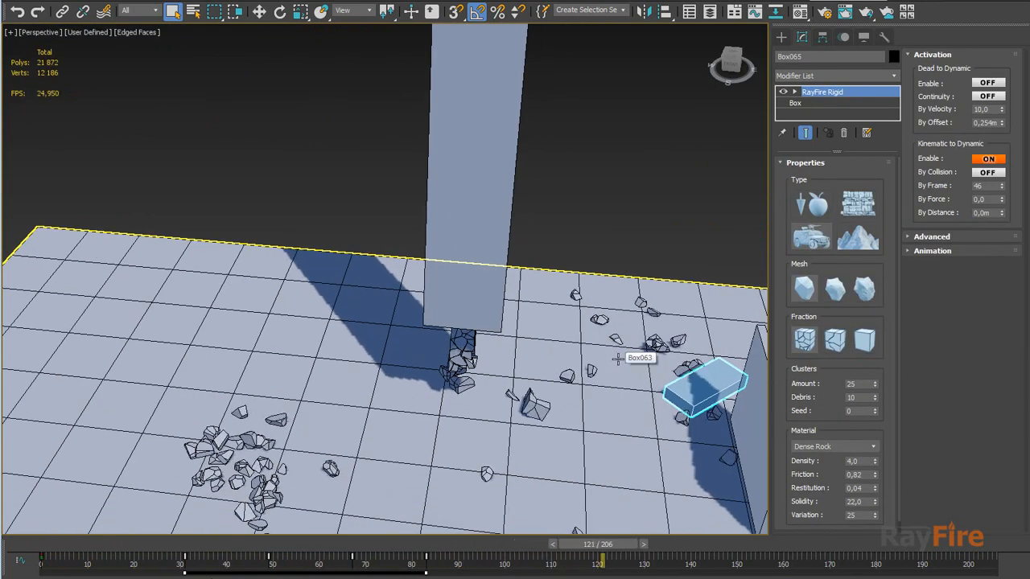
pyautogui.moveTo(448, 422); pyautogui.dragTo(456, 334, button='middle')
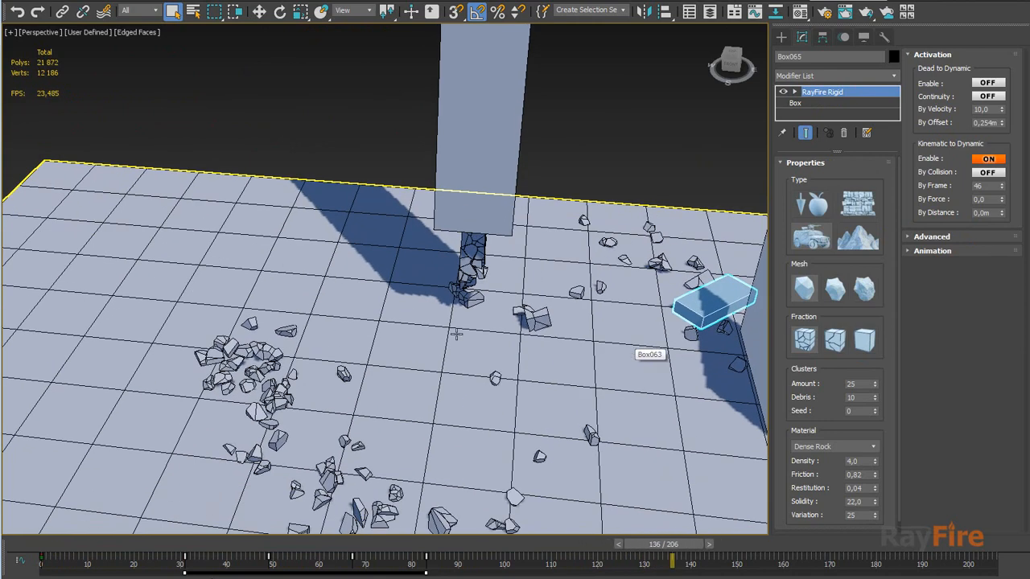
pyautogui.moveTo(406, 358); pyautogui.dragTo(461, 354, button='middle')
pyautogui.scroll(-3, 463, 358)
pyautogui.click(83, 294)
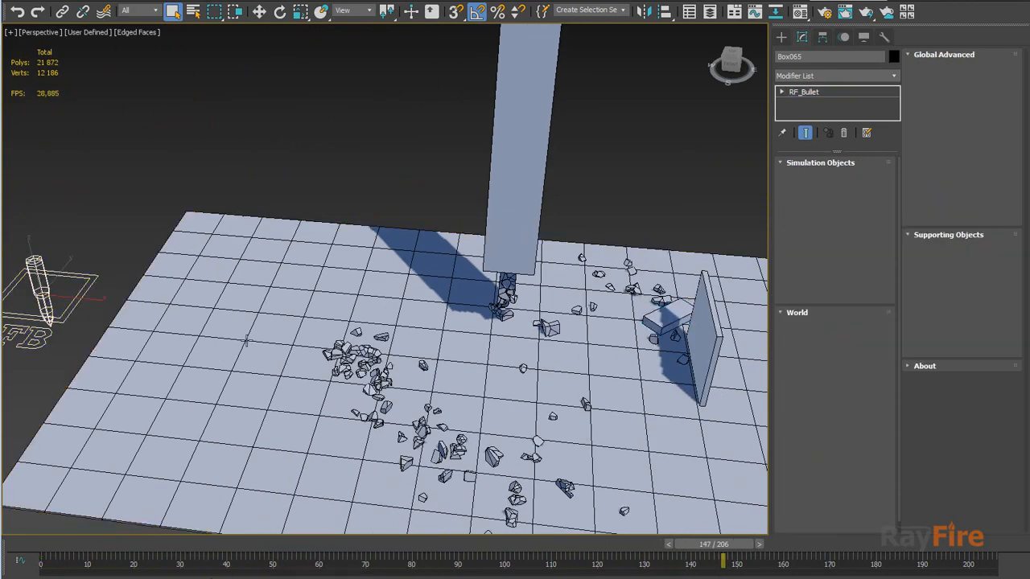
# Step: Scrub through the simulated result up to frame 54, examining how Box065 moves before and after activation frame 46
pyautogui.moveTo(736, 544); pyautogui.dragTo(159, 544)
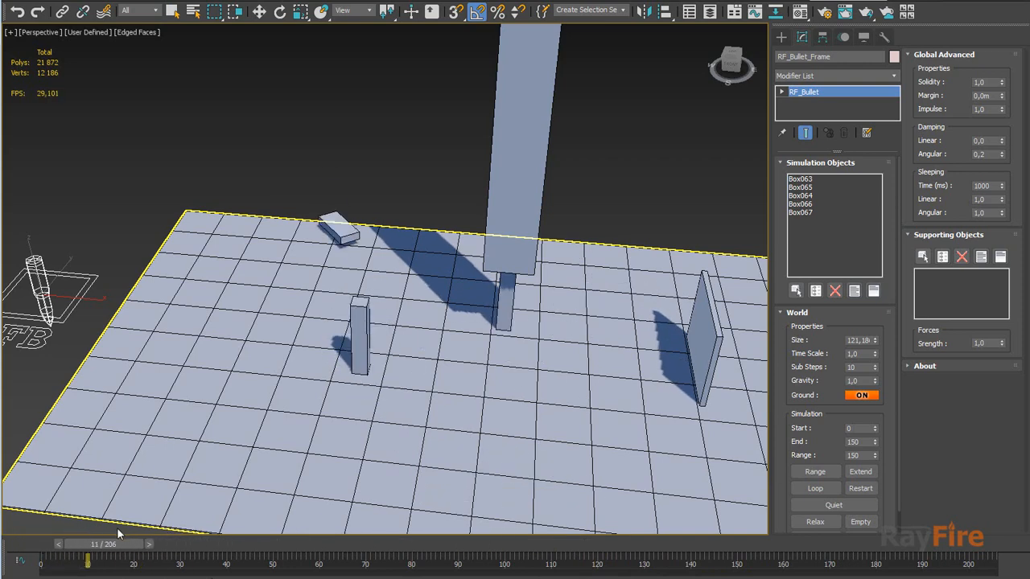
pyautogui.click(368, 341)
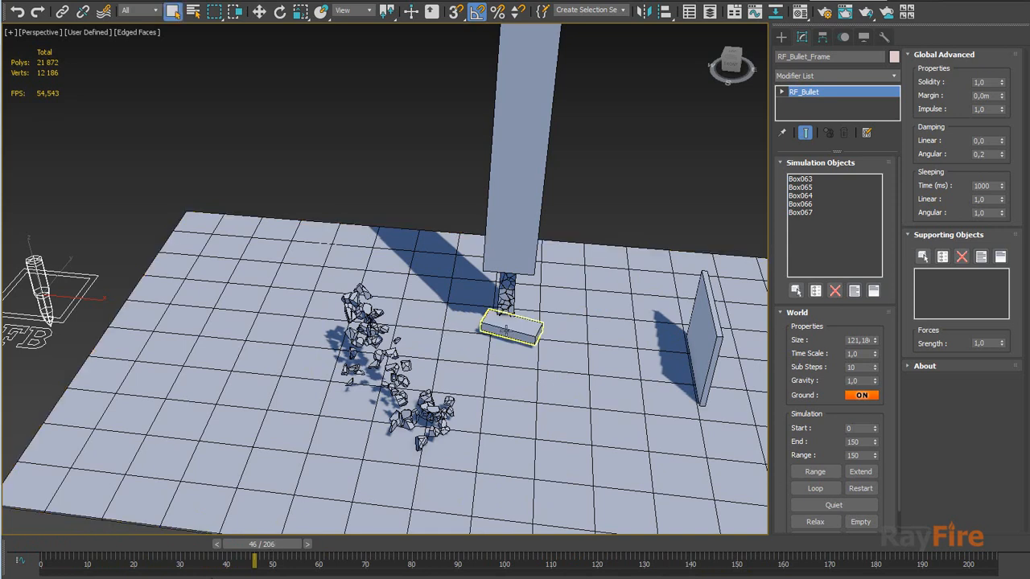
pyautogui.click(509, 328)
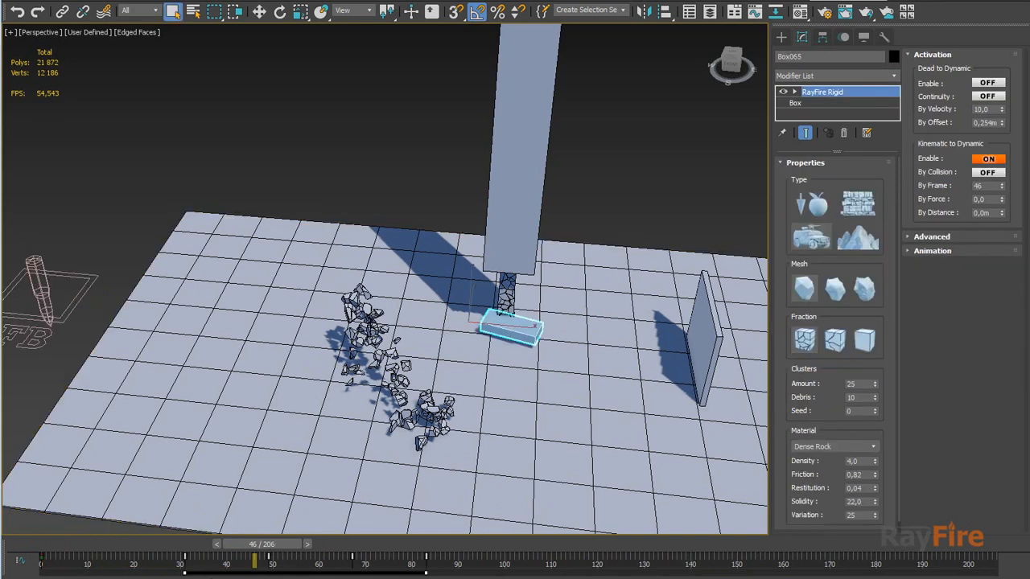
pyautogui.moveTo(268, 552); pyautogui.dragTo(297, 566)
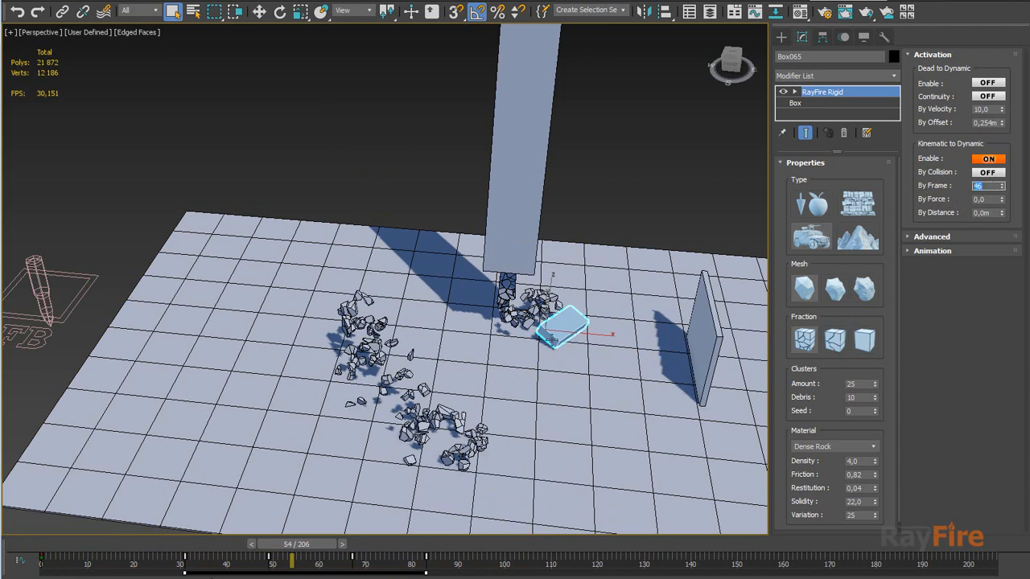
# Step: Move from RF_Bullet_Frame to the RF_Bullet_Collision003 setup and select its animated box Box079
pyautogui.scroll(-3, 58, 299)
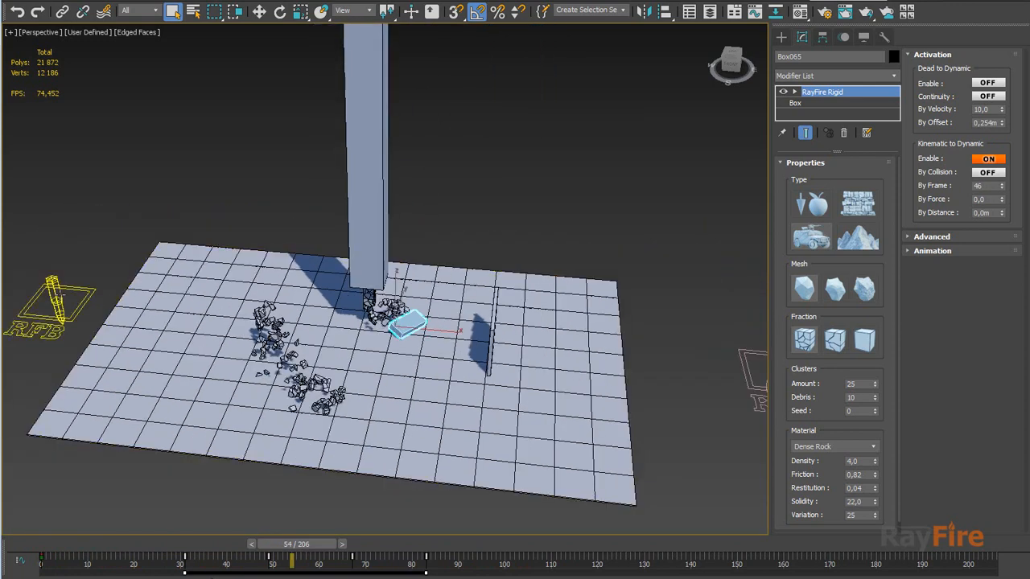
pyautogui.click(57, 299)
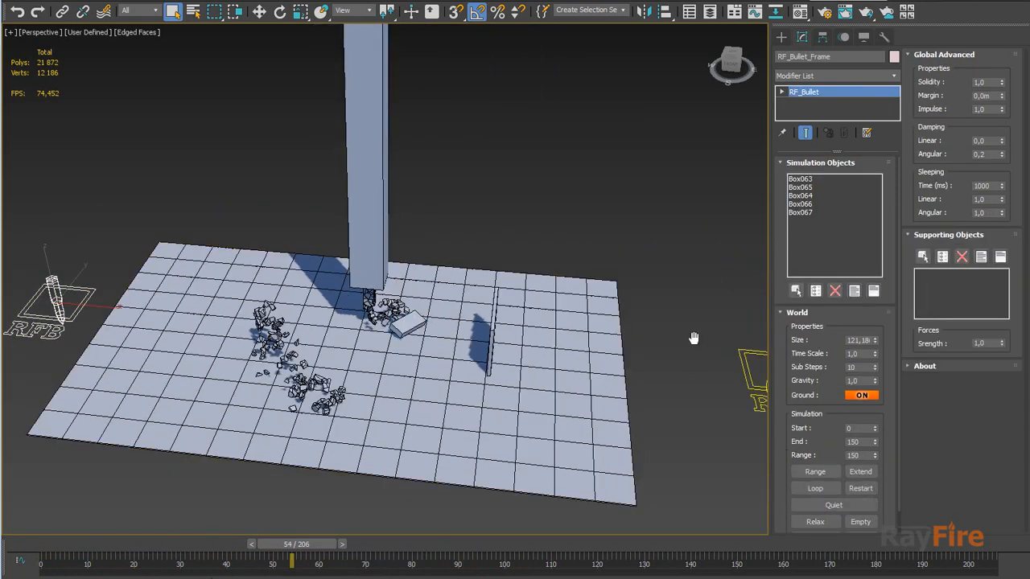
pyautogui.press('z')
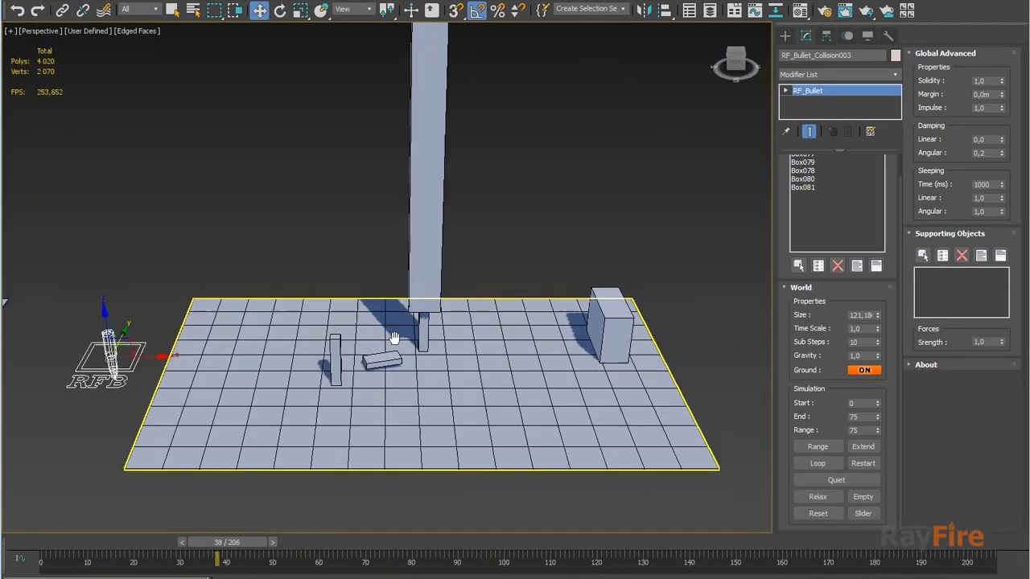
pyautogui.click(390, 375)
pyautogui.click(386, 378)
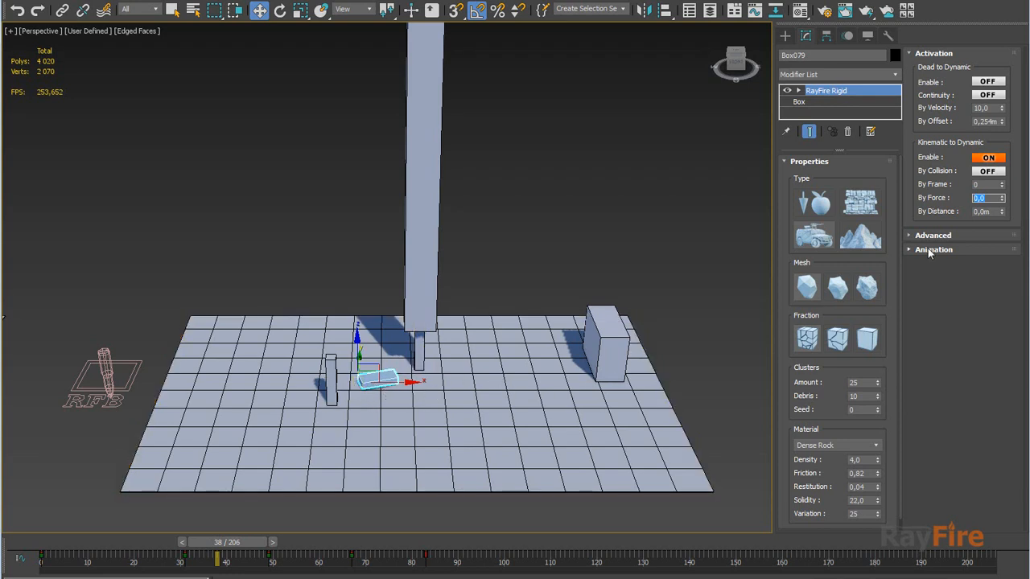
# Step: Turn on Restart and start a looping simulation from RF_Bullet_Collision003
pyautogui.click(103, 370)
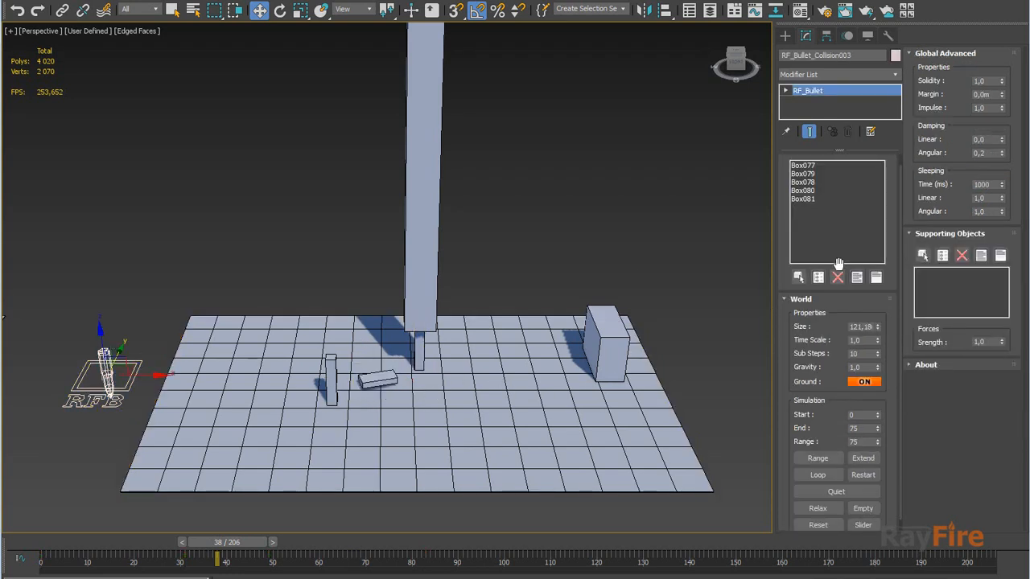
pyautogui.click(860, 474)
pyautogui.click(818, 474)
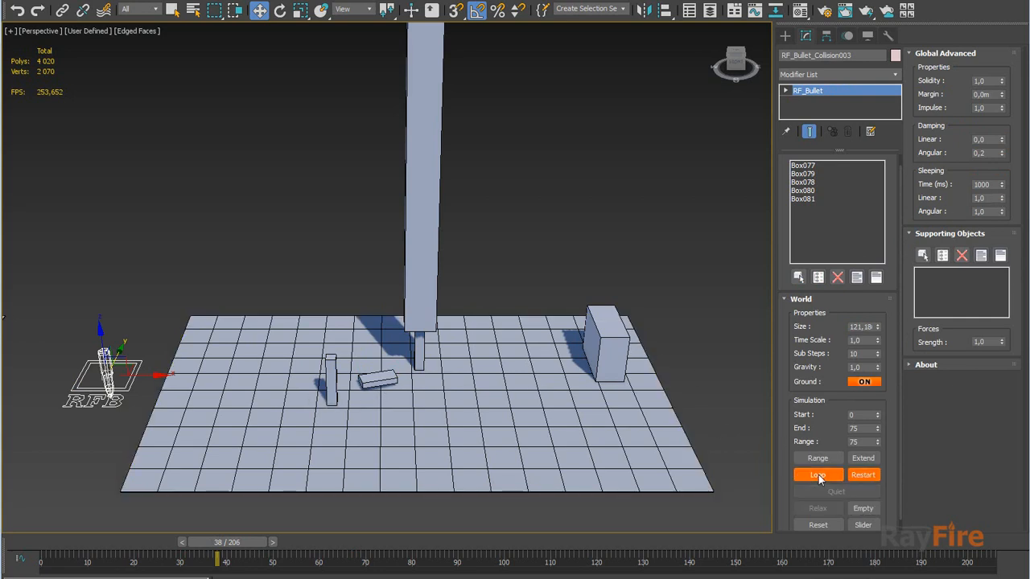
# Step: Set the Kinematic to Dynamic By Force threshold of Box079 to 1000 while the simulation loops
pyautogui.click(392, 382)
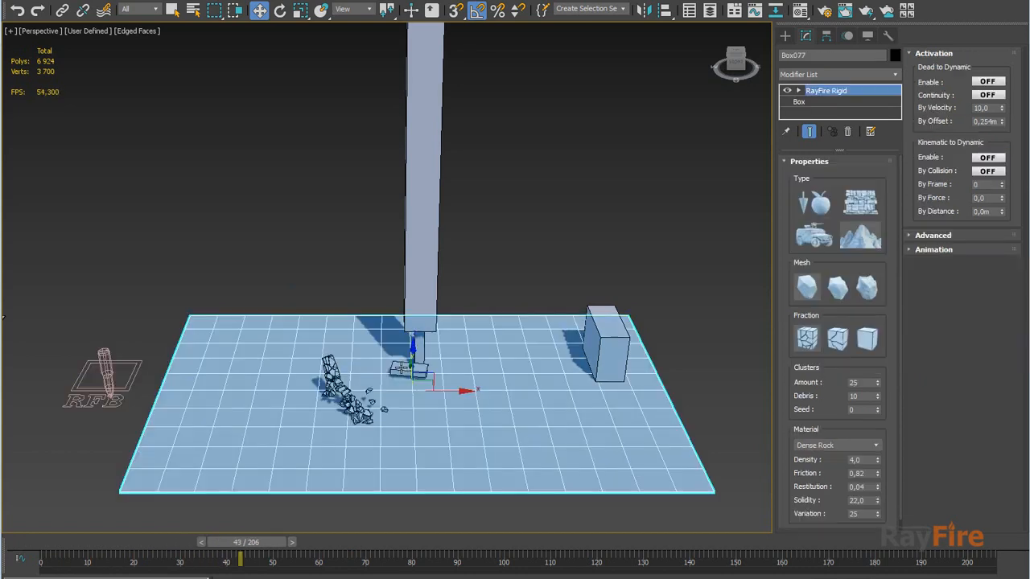
pyautogui.click(477, 372)
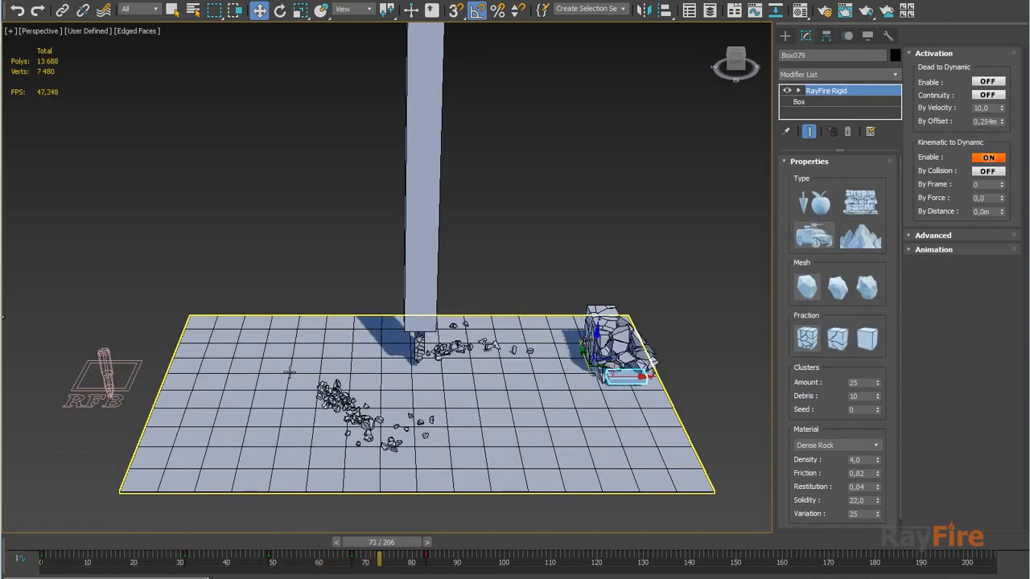
pyautogui.click(986, 198)
pyautogui.write('1000')
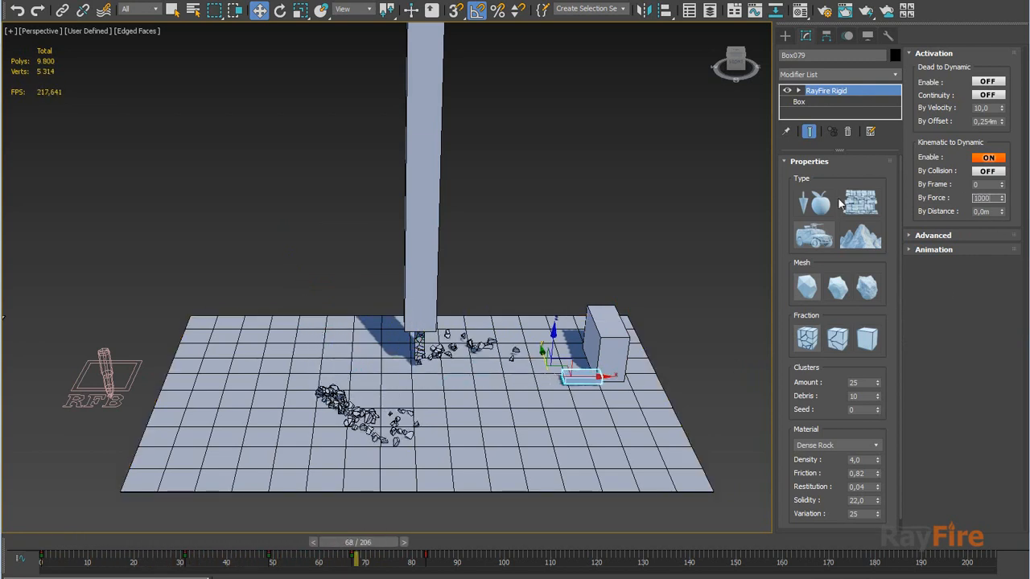
pyautogui.press('Return')
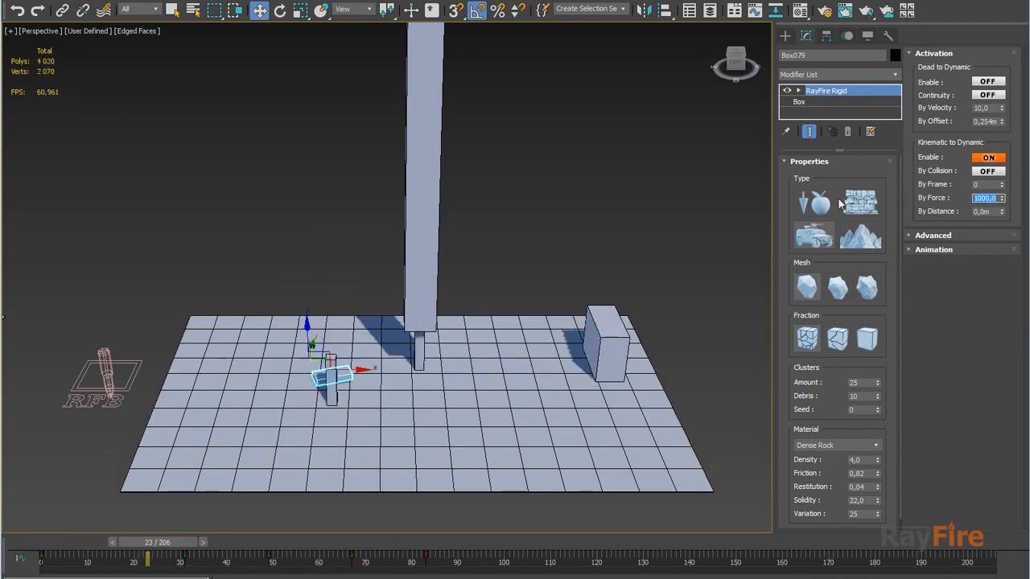
# Step: Set the Kinematic to Dynamic By Force threshold of Box079 to 2000 while the simulation loops
pyautogui.moveTo(503, 329); pyautogui.dragTo(482, 256, button='middle')
pyautogui.scroll(3, 450, 293)
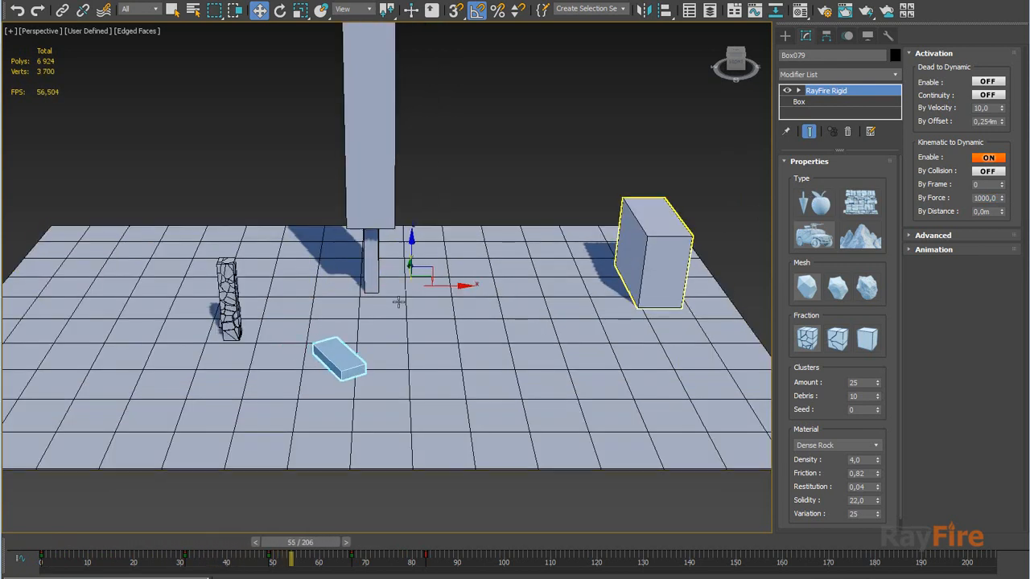
pyautogui.click(985, 198)
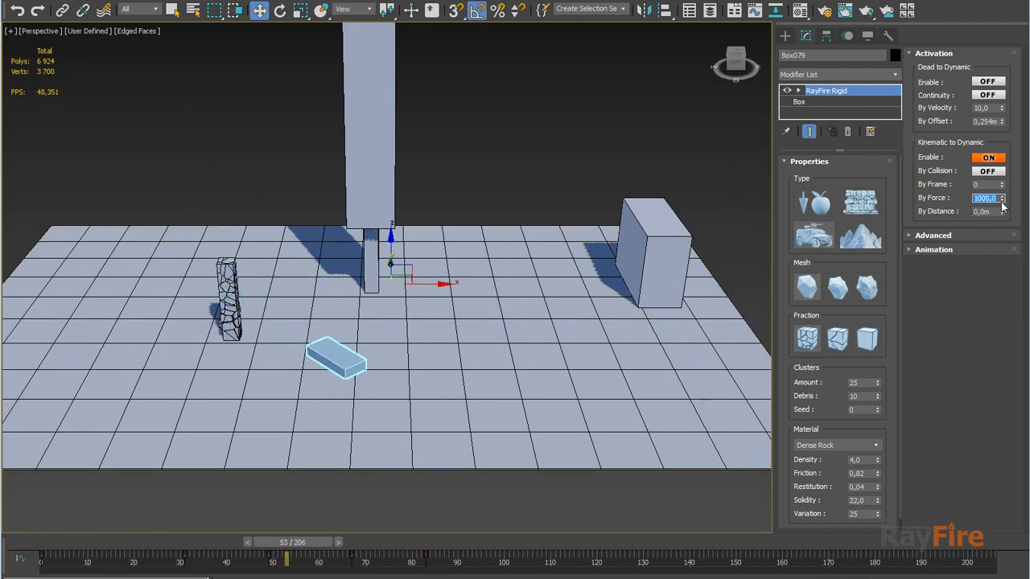
pyautogui.write('2')
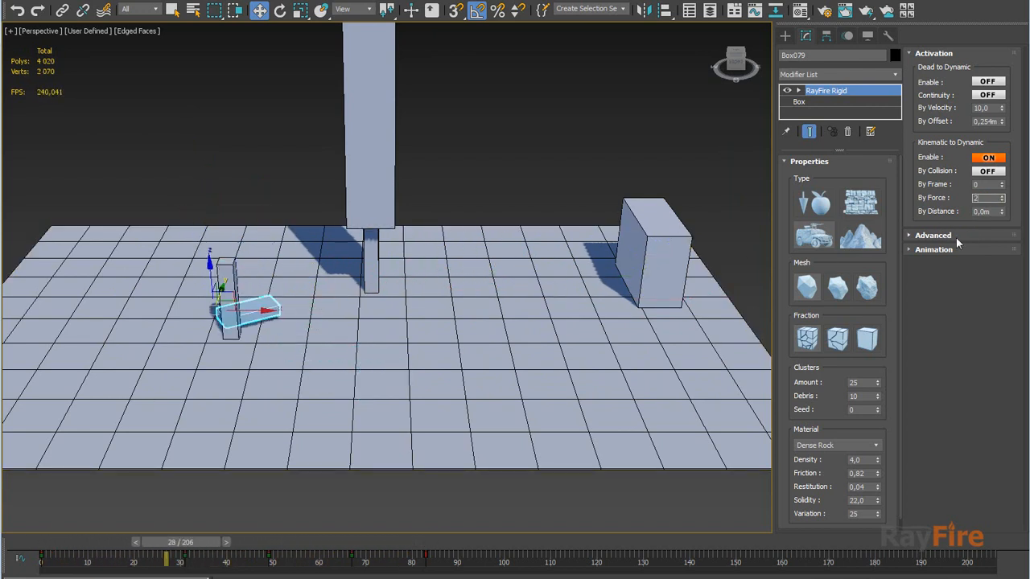
pyautogui.write('000')
pyautogui.press('Return')
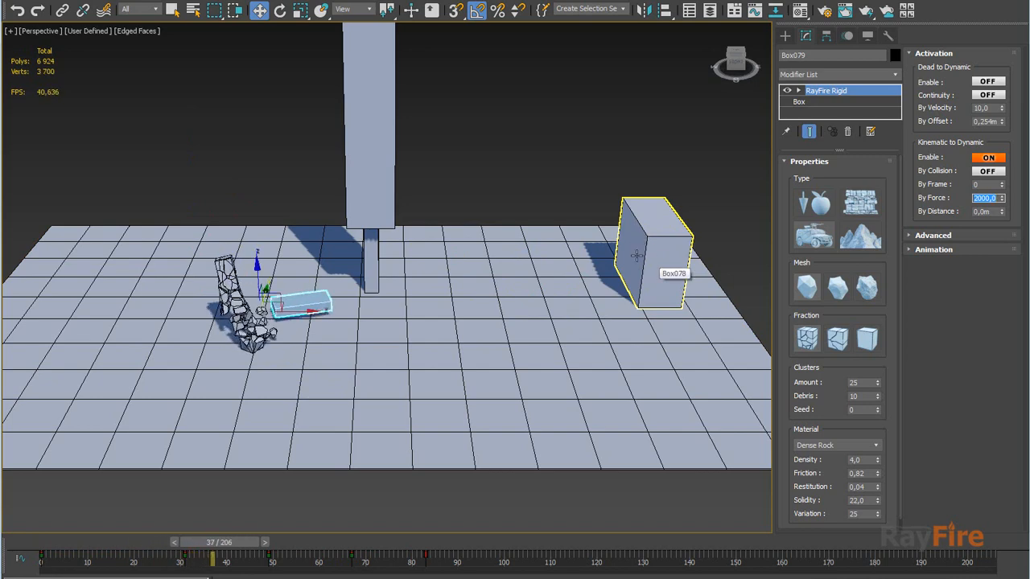
# Step: Enable primary demolition To Fragments and To Clusters for Box079 while the simulation loops
pyautogui.moveTo(652, 242); pyautogui.dragTo(615, 251, button='middle')
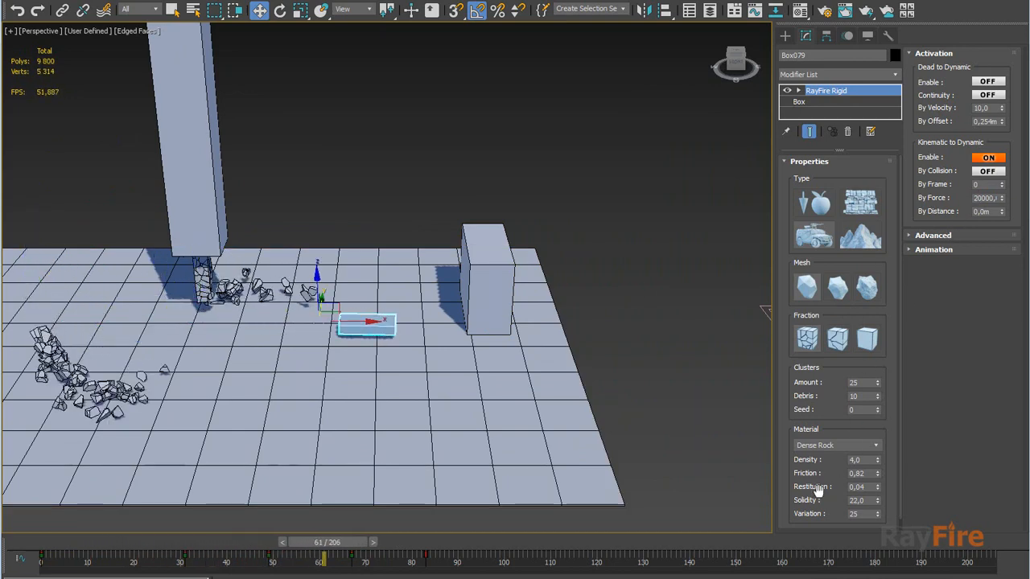
pyautogui.scroll(-1, 822, 372)
pyautogui.click(807, 525)
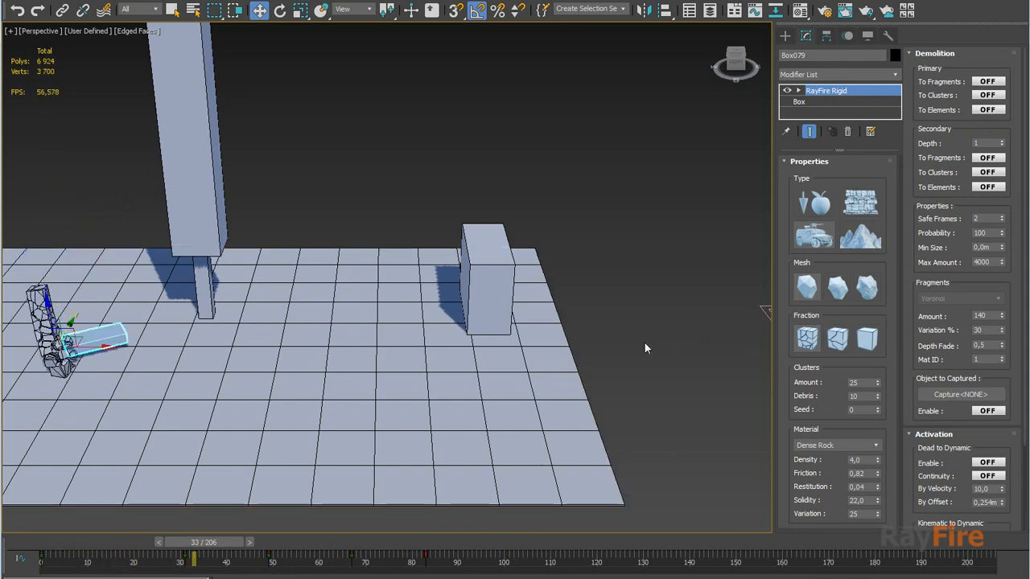
pyautogui.click(986, 82)
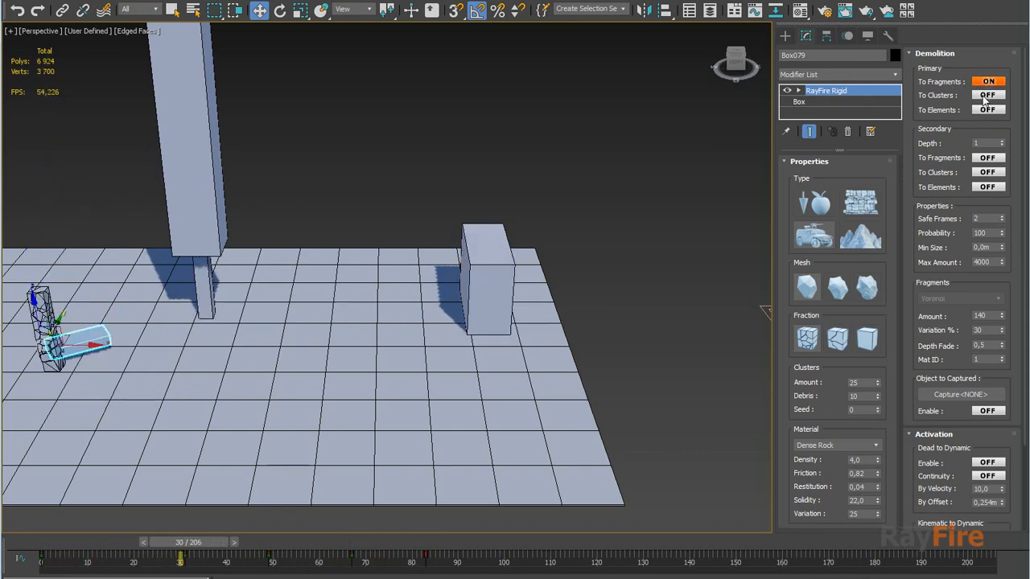
pyautogui.click(988, 96)
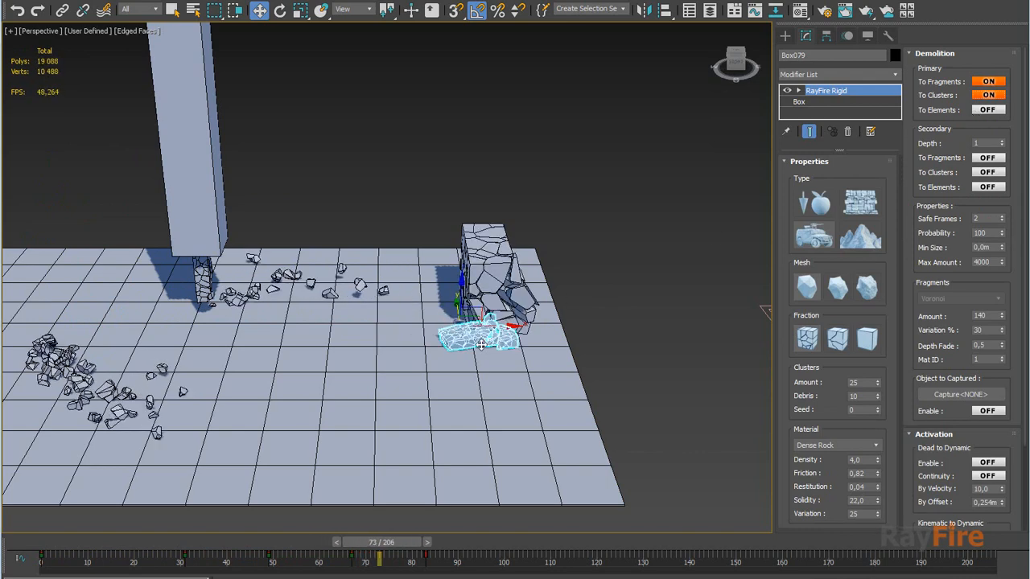
# Step: Select RF_Bullet_Collision003, stop its looping simulation and simulate the range from frame 0 to 109
pyautogui.press('Escape')
pyautogui.moveTo(92, 423); pyautogui.dragTo(331, 400, button='middle')
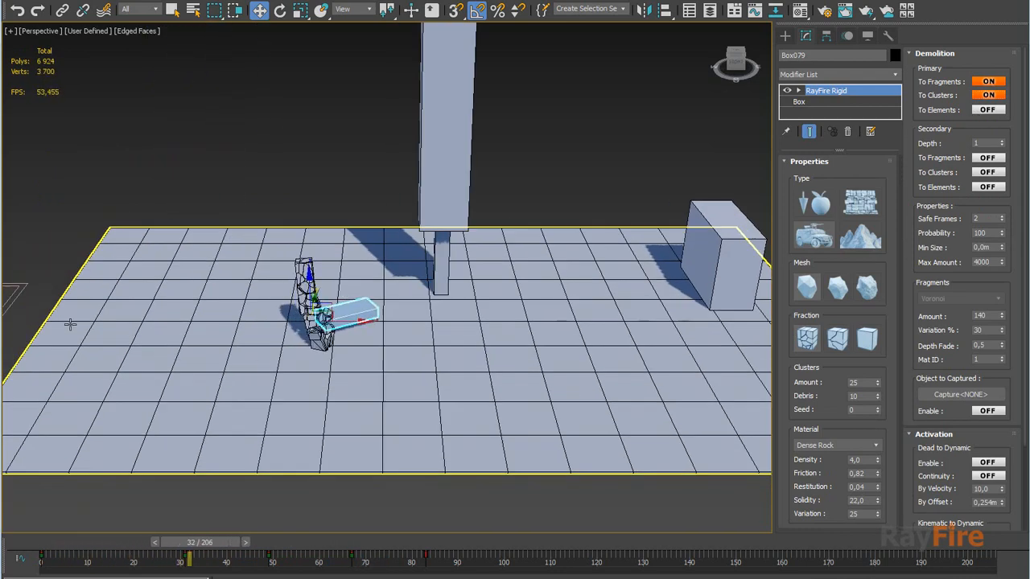
pyautogui.moveTo(24, 307); pyautogui.dragTo(90, 311, button='middle')
pyautogui.click(88, 311)
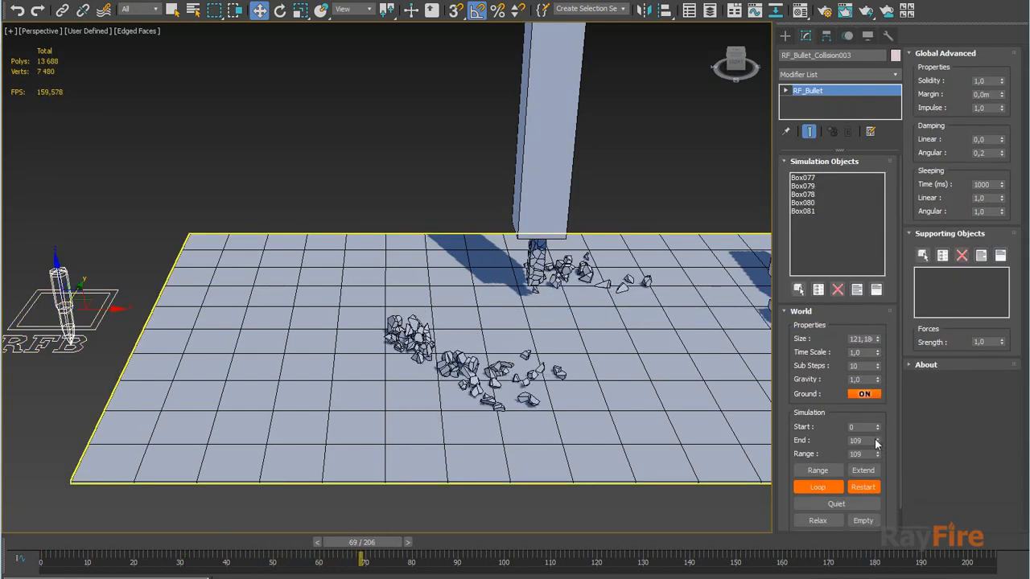
pyautogui.click(817, 472)
pyautogui.click(817, 473)
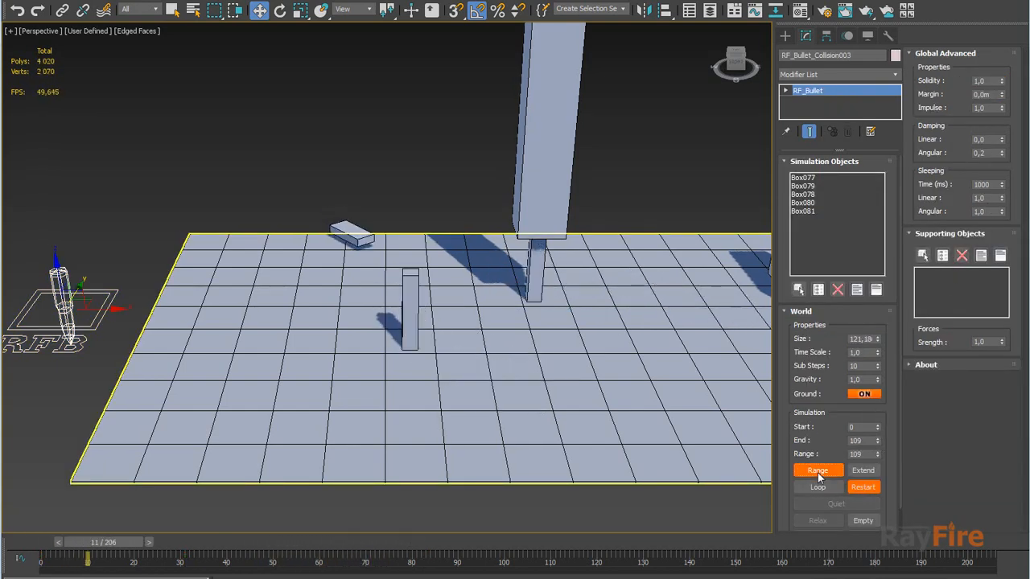
# Step: Examine how Box079 breaks apart against the large box at the end of its path, toggling edged faces off and on
pyautogui.keyDown('alt'); pyautogui.moveTo(667, 402); pyautogui.dragTo(317, 395, button='middle'); pyautogui.keyUp('alt')
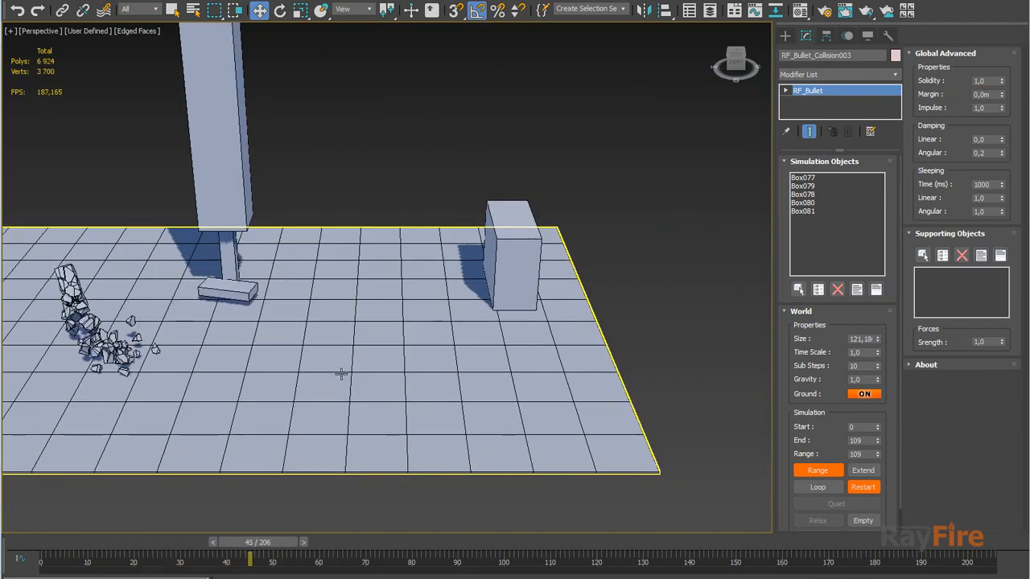
pyautogui.click(487, 279)
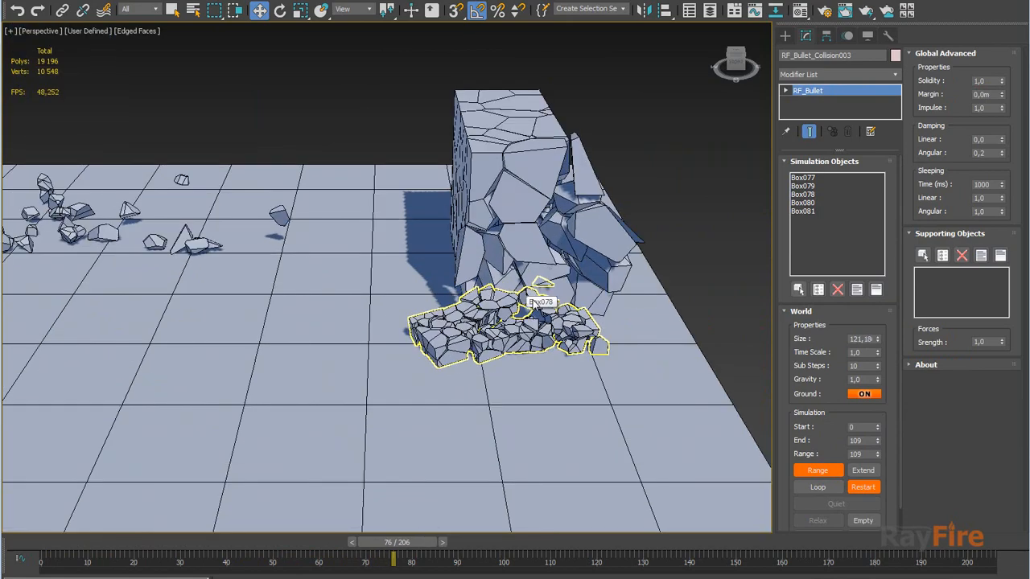
pyautogui.moveTo(523, 300); pyautogui.dragTo(454, 352, button='middle')
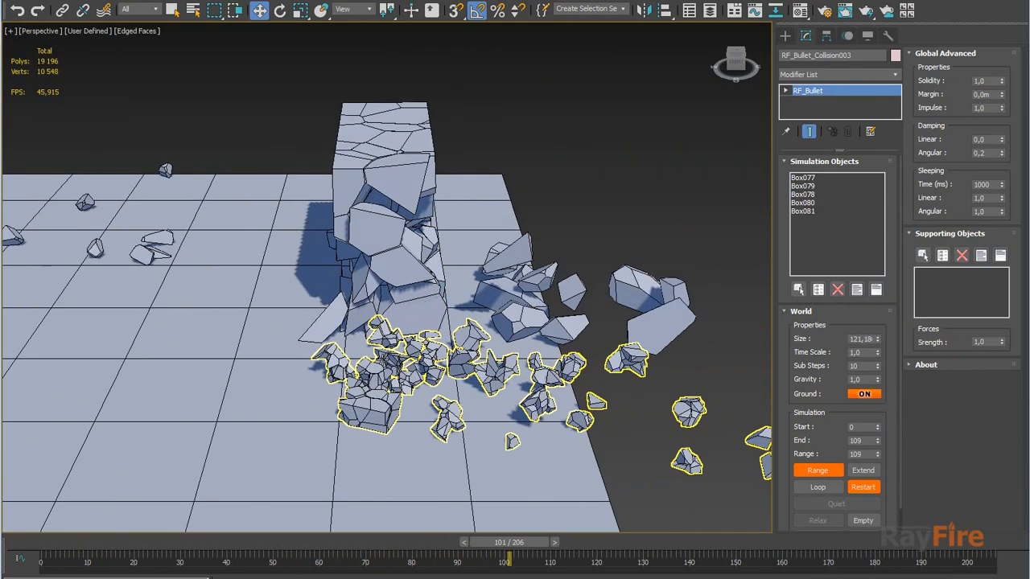
pyautogui.scroll(-3, 439, 362)
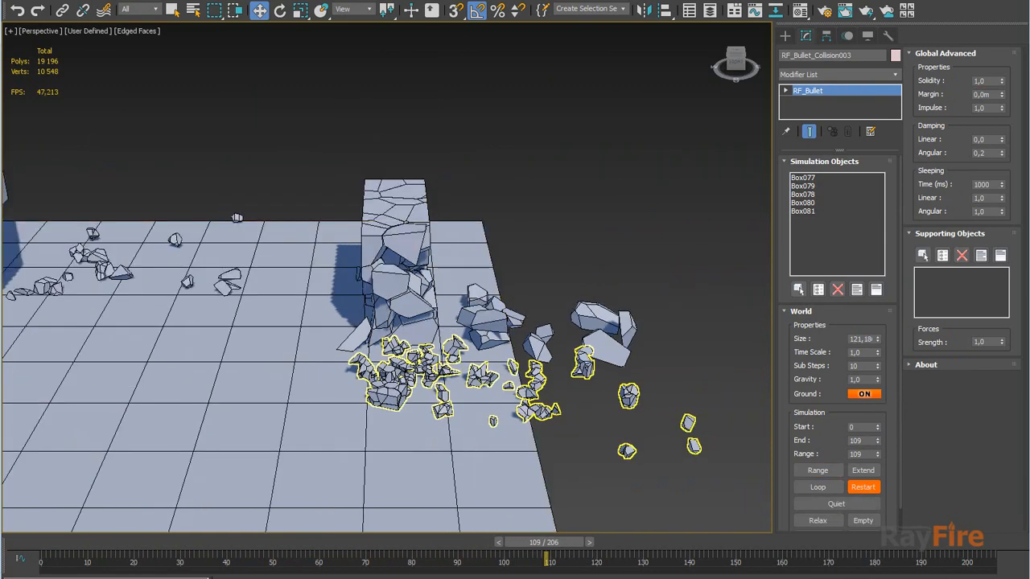
pyautogui.press('F4')
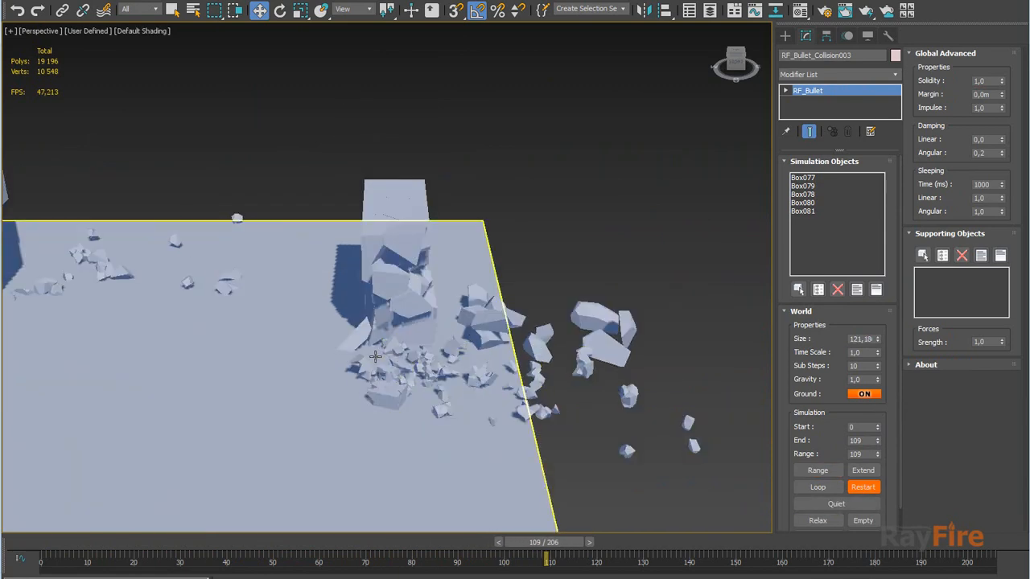
pyautogui.press('F4')
# Step: Scrub the simulated result from about frame 15 to frame 67, and select Box079 beside the large box
pyautogui.moveTo(574, 550); pyautogui.dragTo(77, 543)
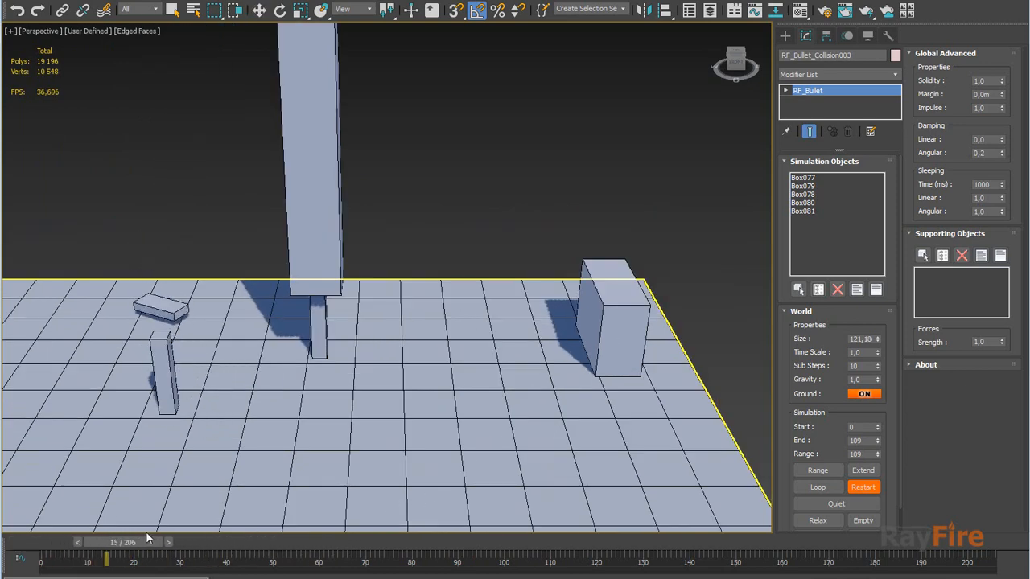
pyautogui.moveTo(280, 516); pyautogui.dragTo(372, 516)
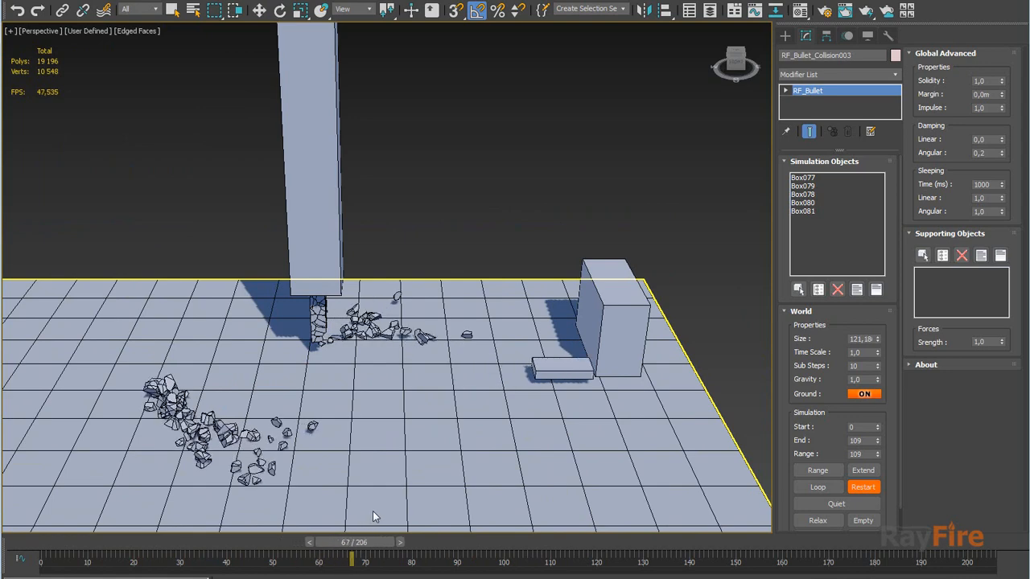
pyautogui.press('w')
pyautogui.moveTo(671, 334); pyautogui.dragTo(584, 329, button='middle')
pyautogui.click(491, 370)
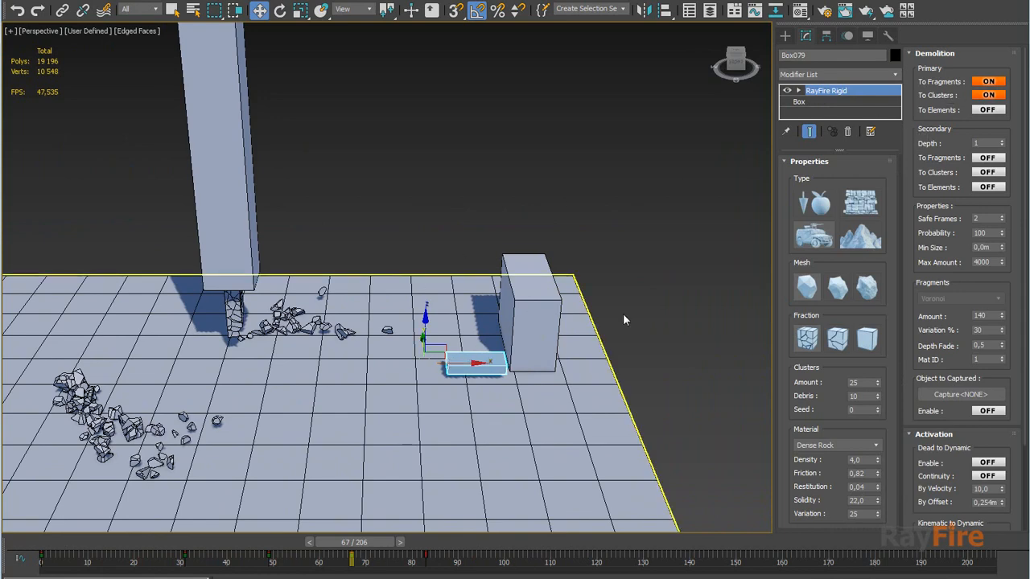
# Step: Move to the RF_Bullet_Collision002 setup, select its animated box Box072 and bring up its Kinematic to Dynamic settings
pyautogui.moveTo(619, 344); pyautogui.dragTo(414, 346, button='middle')
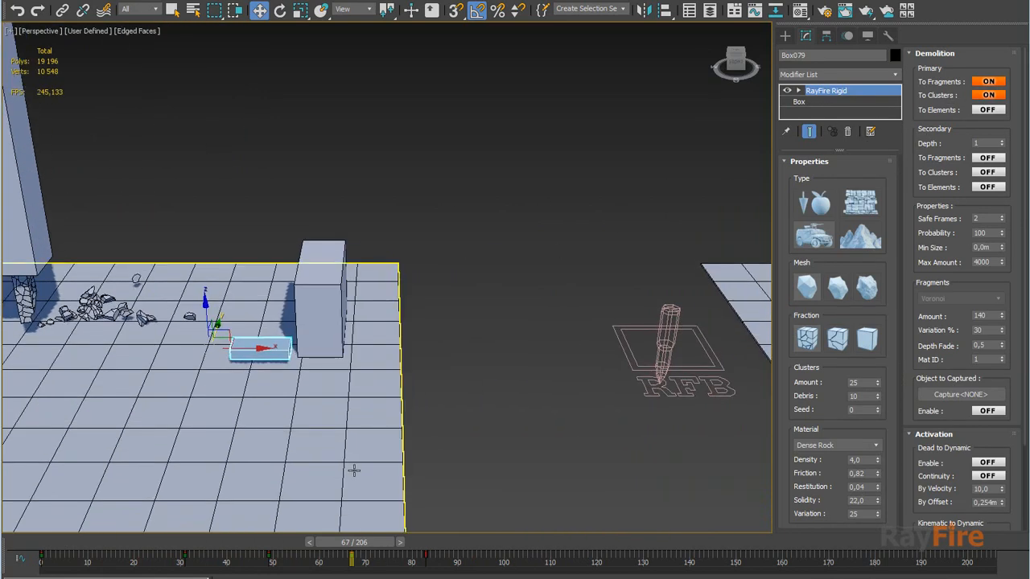
pyautogui.moveTo(632, 367); pyautogui.dragTo(343, 347, button='middle')
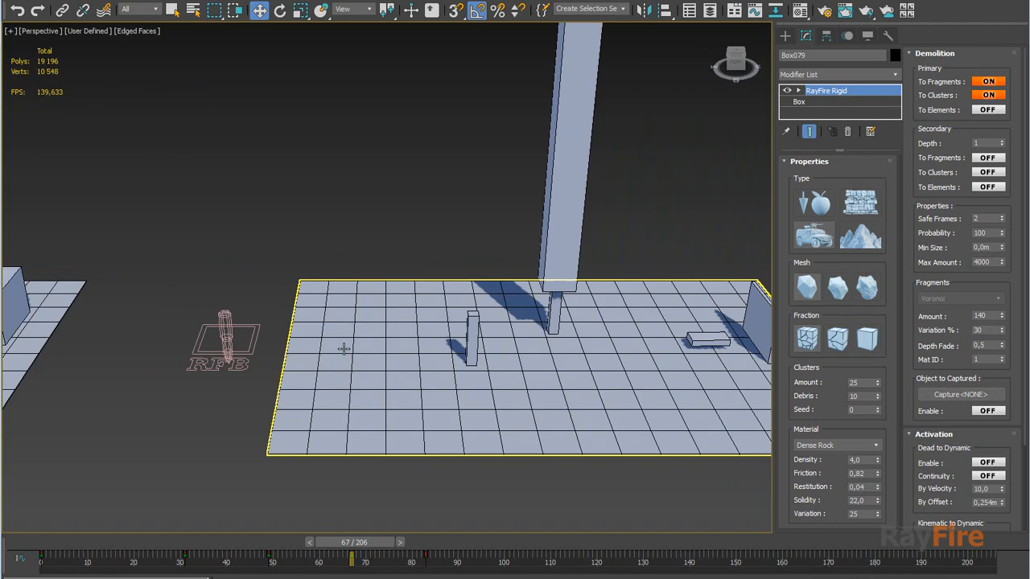
pyautogui.click(227, 338)
pyautogui.moveTo(478, 329); pyautogui.dragTo(358, 336, button='middle')
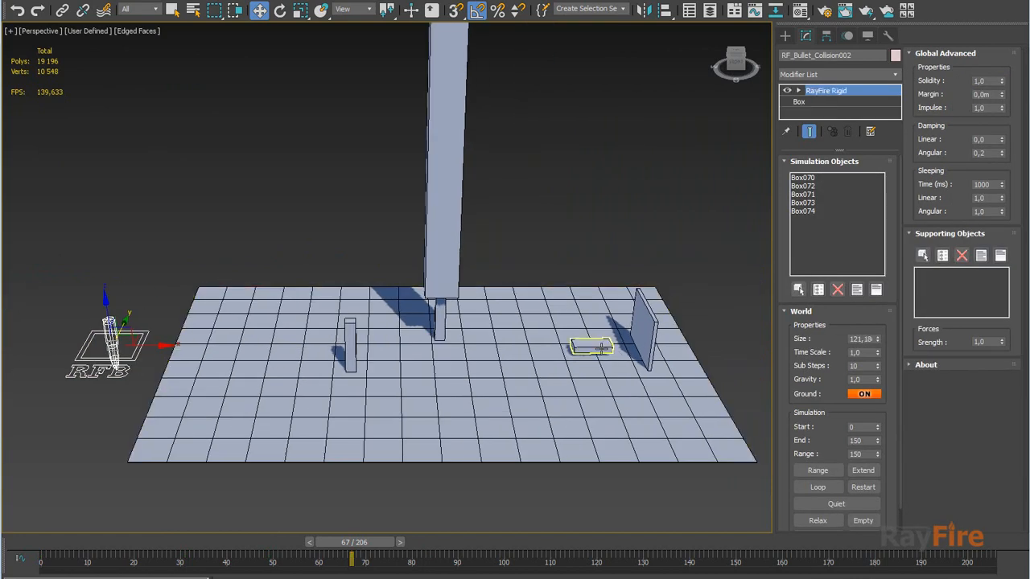
pyautogui.click(601, 347)
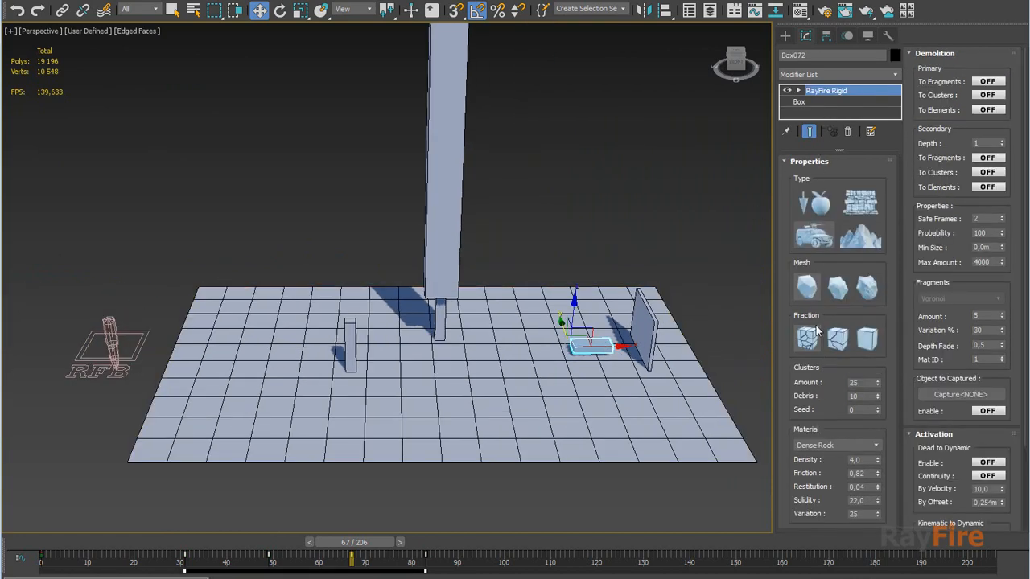
pyautogui.scroll(-3, 932, 447)
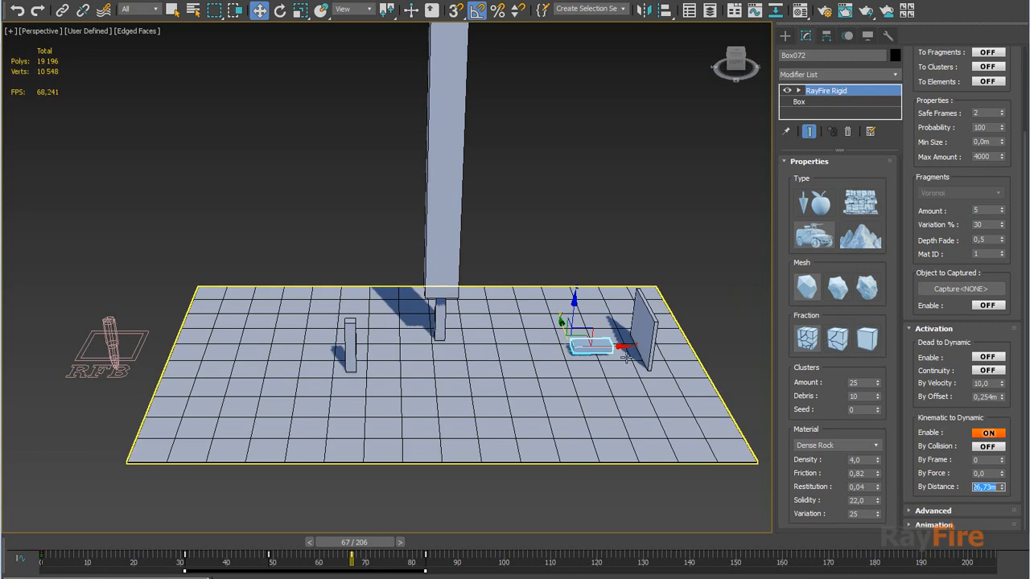
# Step: Return the timeline to frame 0 and scrub to frame 9, examining how far Box072 travels
pyautogui.moveTo(358, 545); pyautogui.dragTo(211, 544)
pyautogui.press('Home')
pyautogui.press('w')
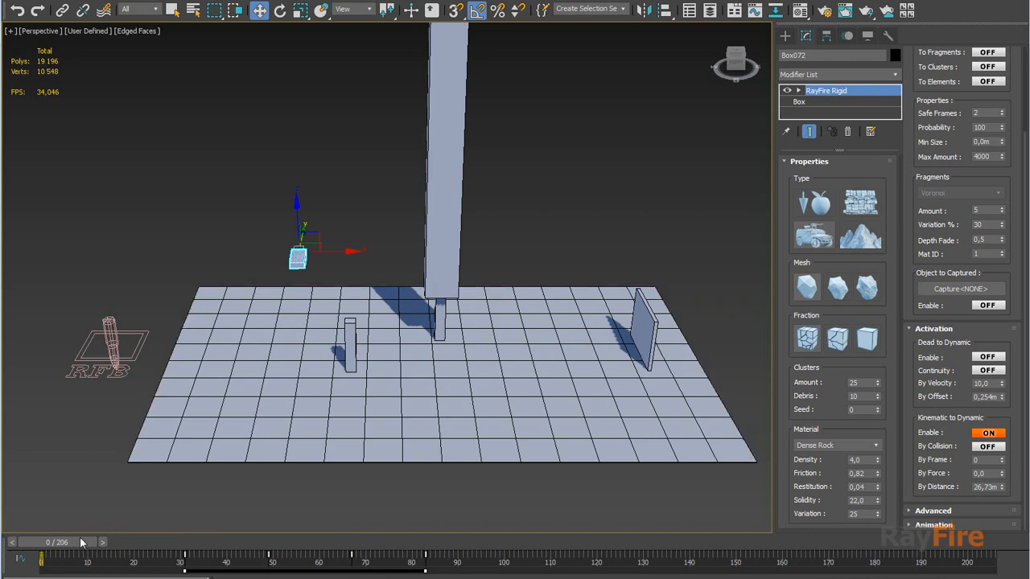
pyautogui.moveTo(81, 542); pyautogui.dragTo(112, 545)
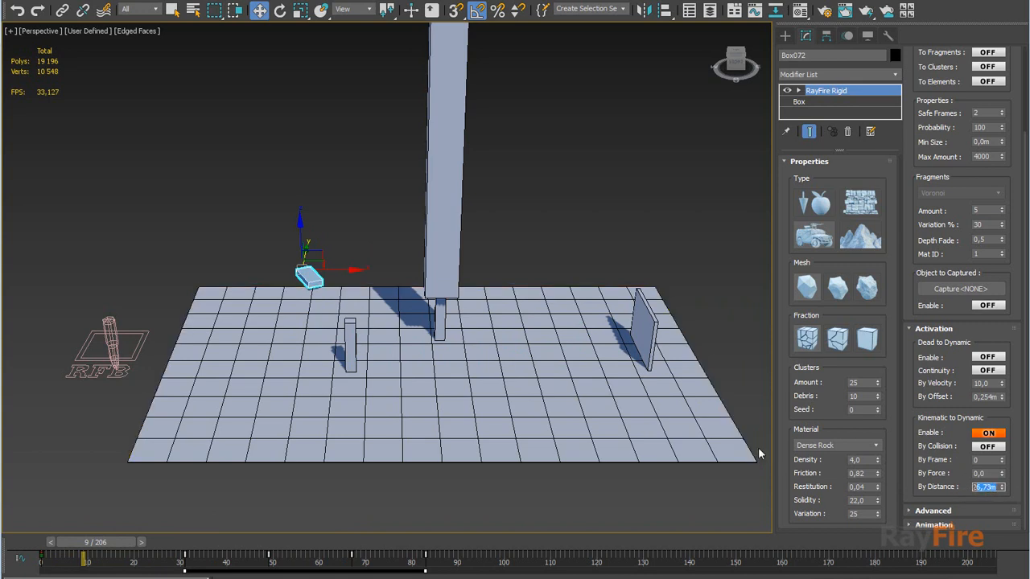
# Step: Select RF_Bullet_Collision002, start a range simulation and switch to a looping simulation
pyautogui.click(110, 338)
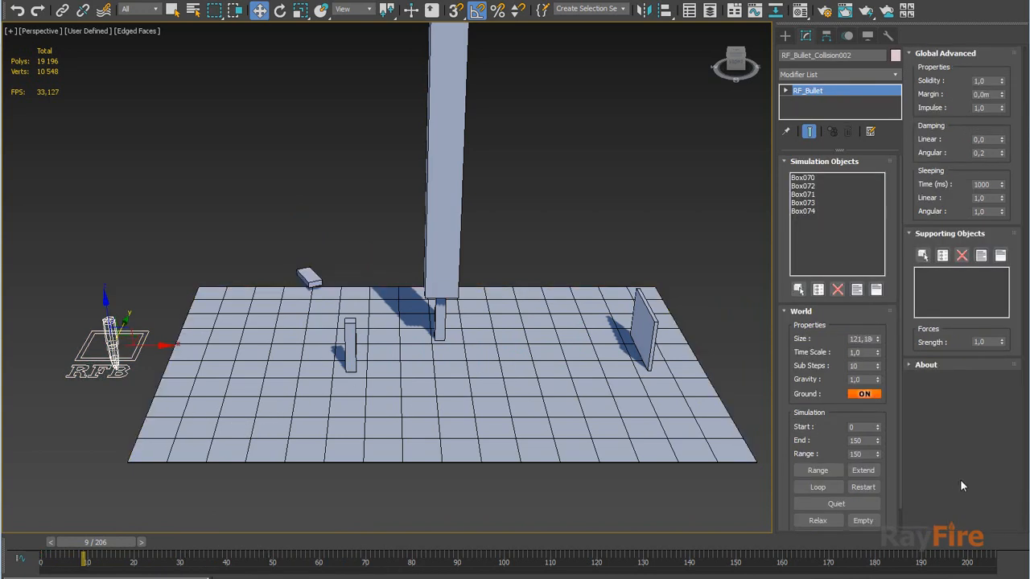
pyautogui.click(818, 471)
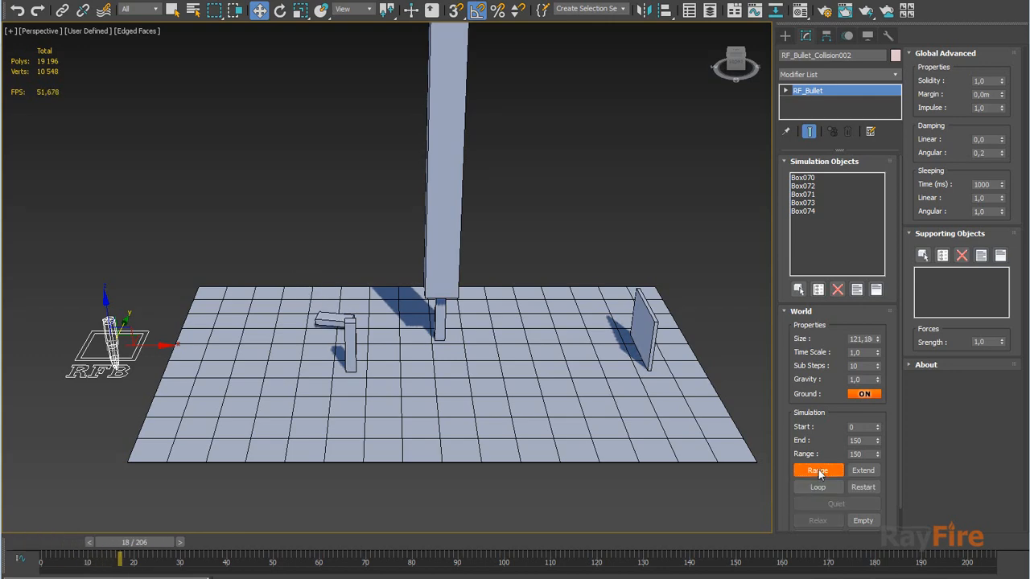
pyautogui.click(817, 486)
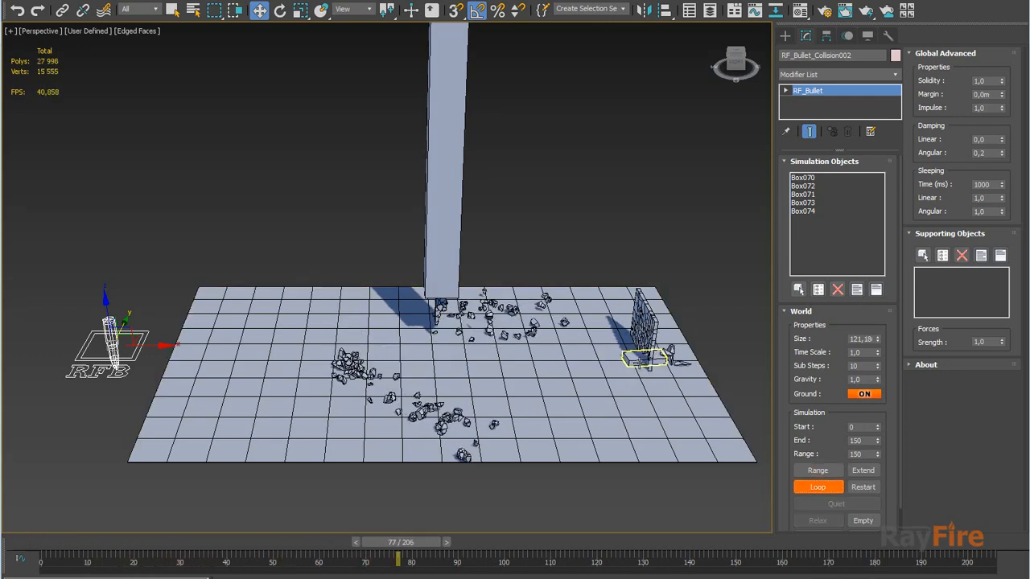
# Step: Reduce the By Distance activation of Box072 to about 14,969 and watch where it is released in the loop
pyautogui.click(641, 360)
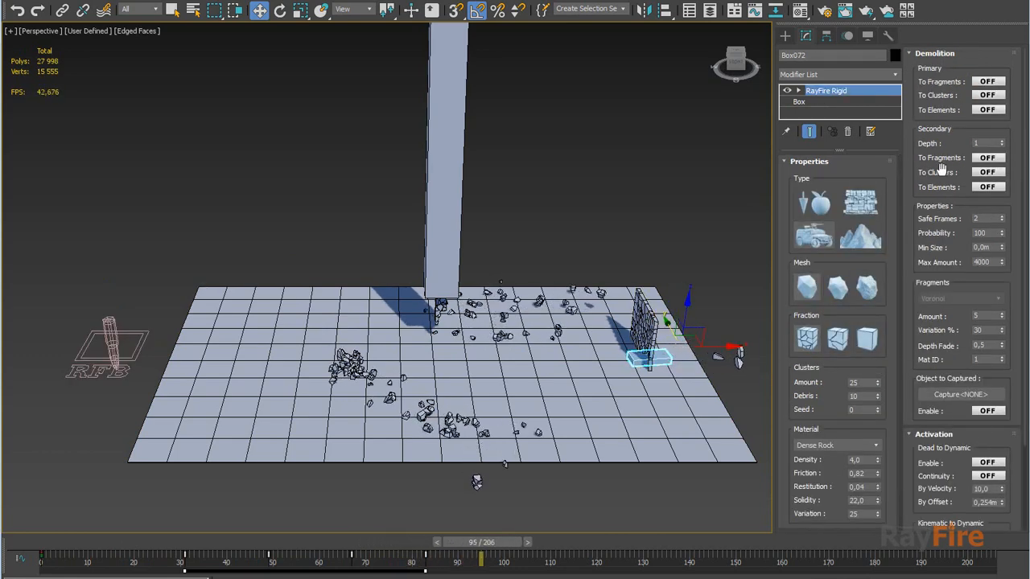
pyautogui.click(937, 56)
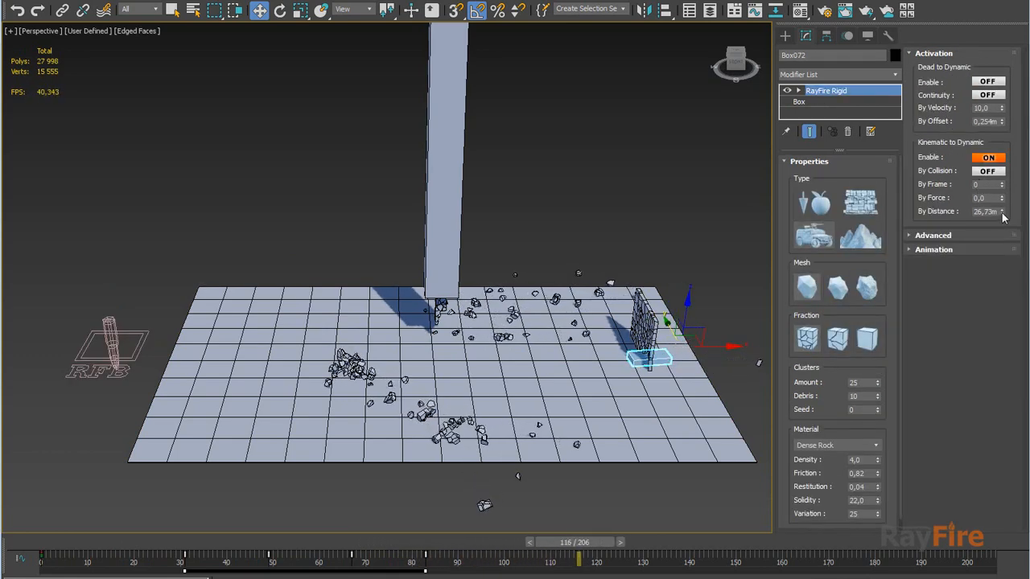
pyautogui.moveTo(1001, 213); pyautogui.dragTo(998, 242)
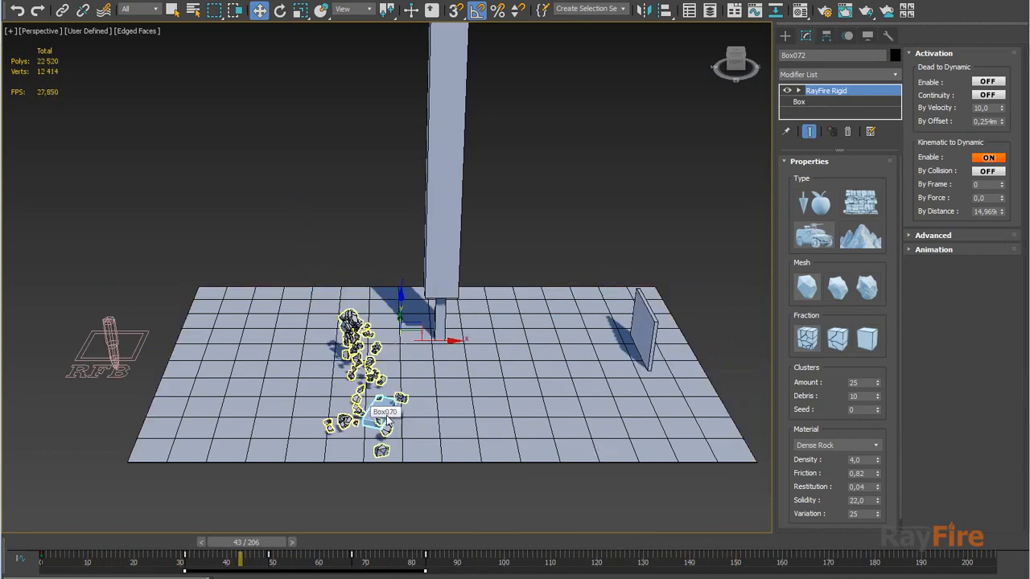
pyautogui.scroll(2, 477, 426)
pyautogui.moveTo(477, 427); pyautogui.dragTo(466, 400, button='middle')
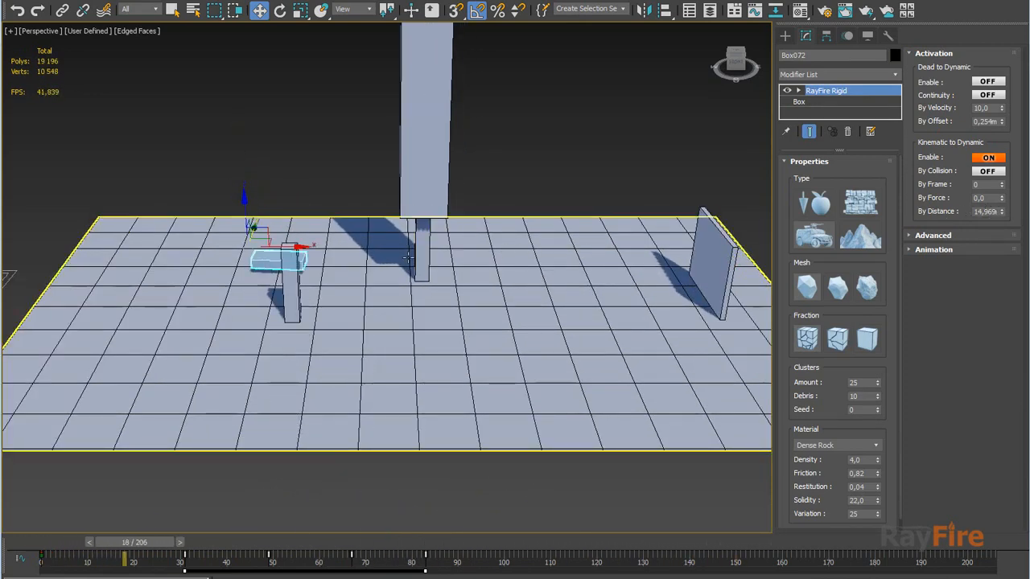
pyautogui.moveTo(417, 253); pyautogui.dragTo(541, 274, button='middle')
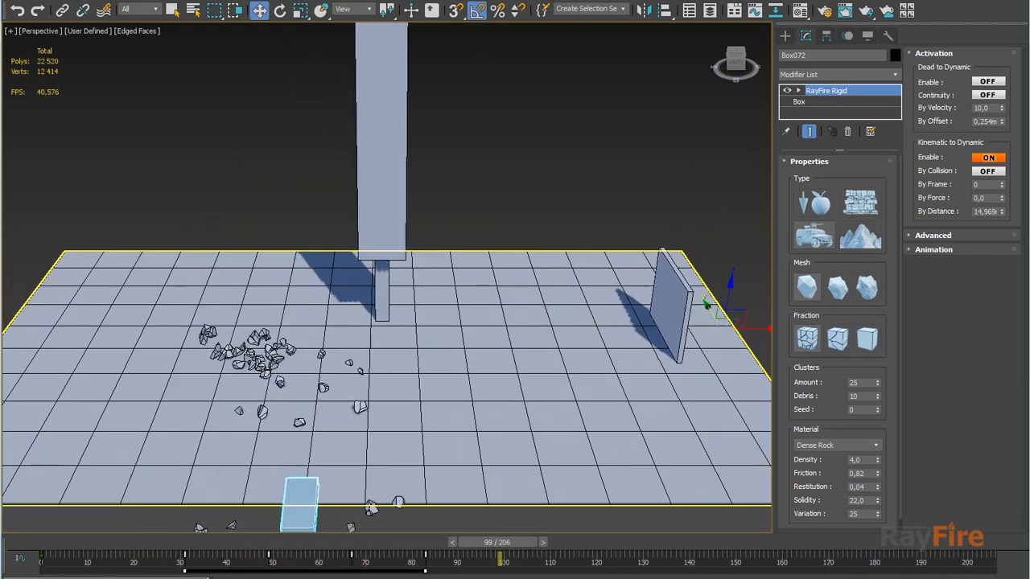